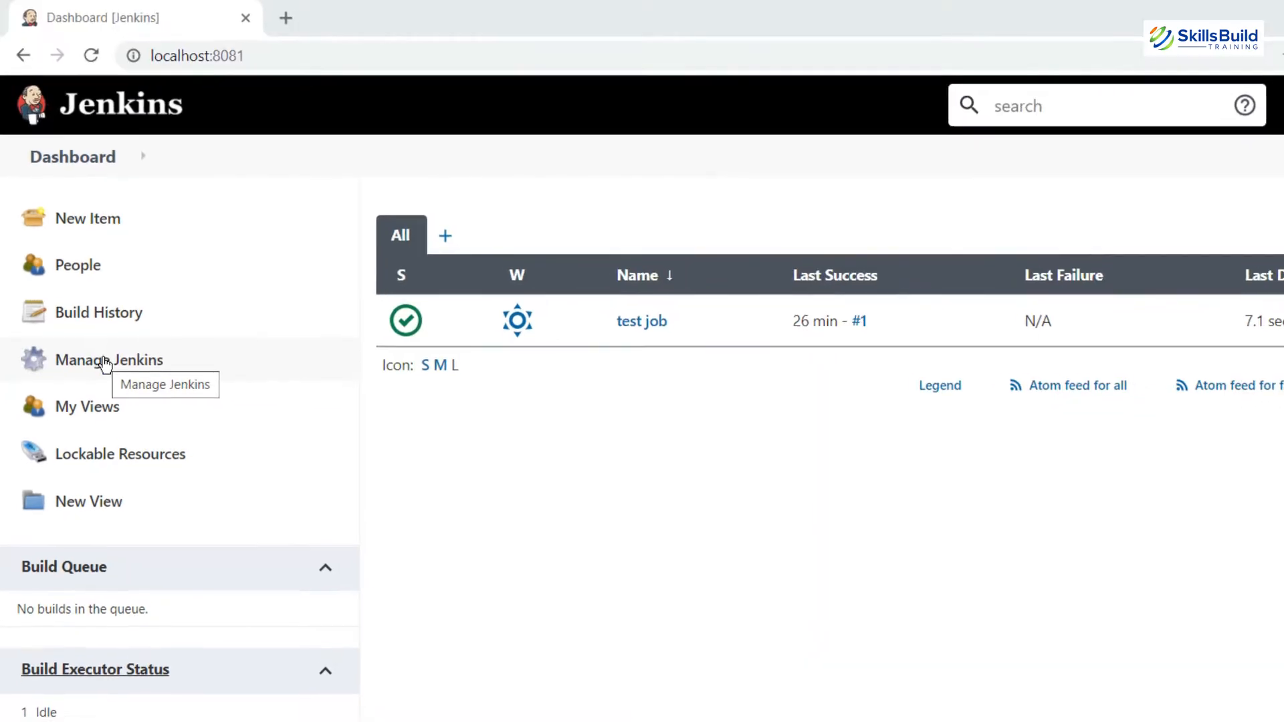
# Step: Look at the plugin manager under Manage Jenkins, then return to the dashboard
pyautogui.click(107, 372)
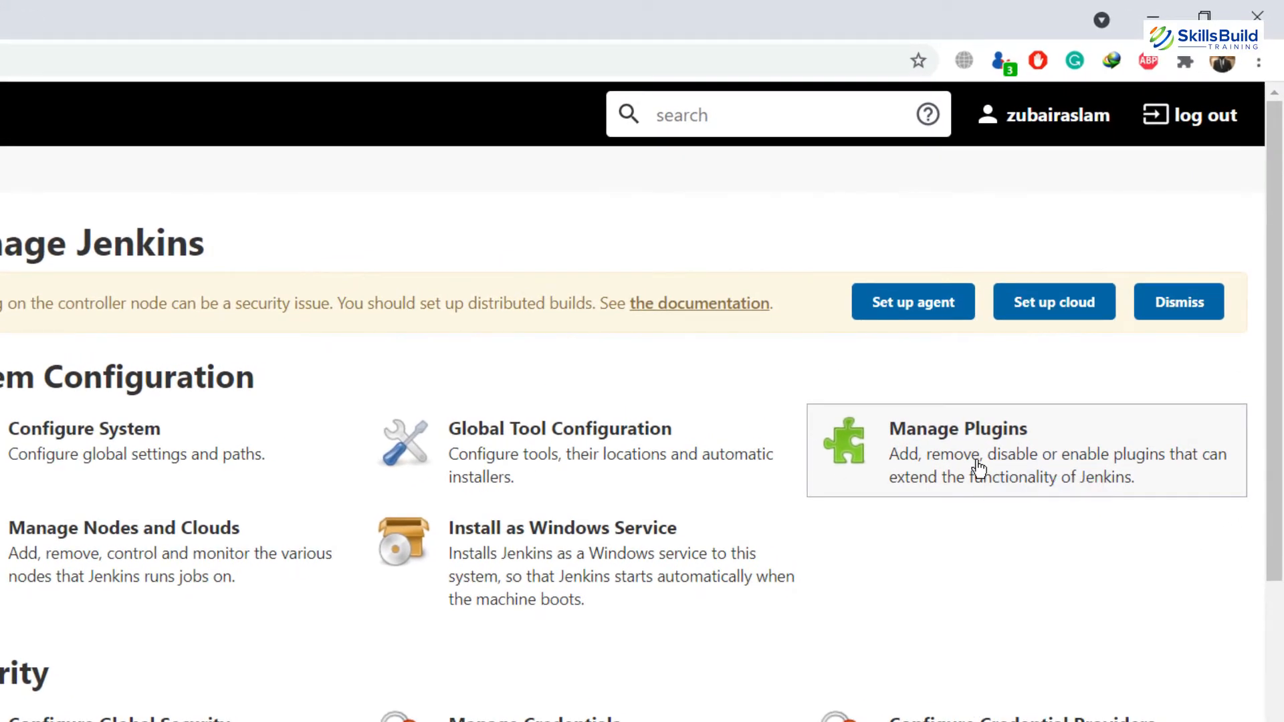
pyautogui.click(978, 463)
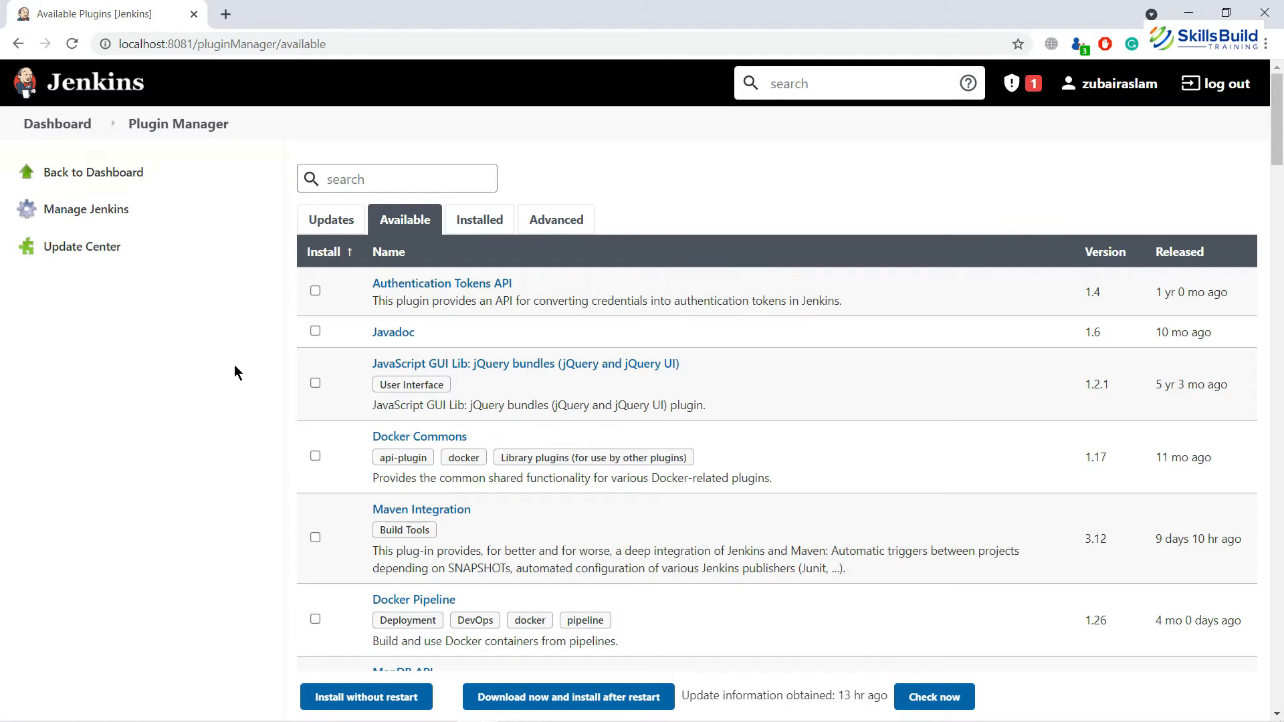
pyautogui.click(126, 172)
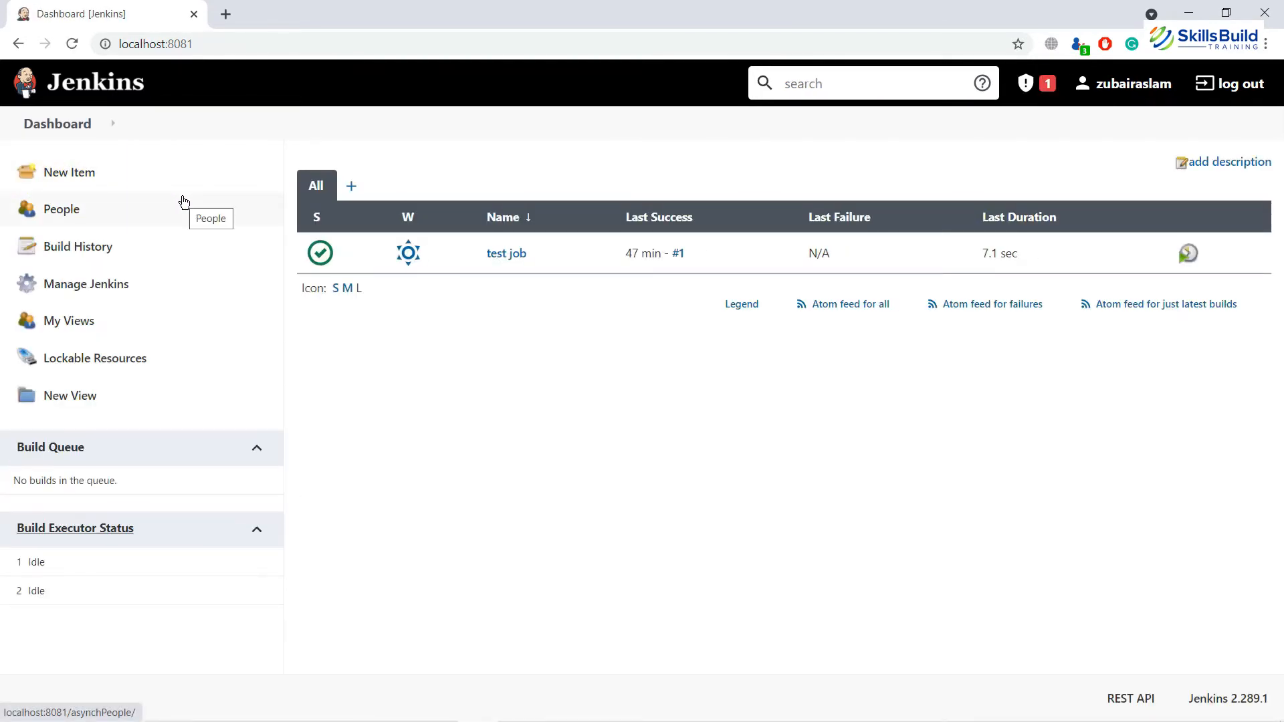
# Step: Create a new Pipeline item named 'SkillsBuild Job'
pyautogui.click(94, 182)
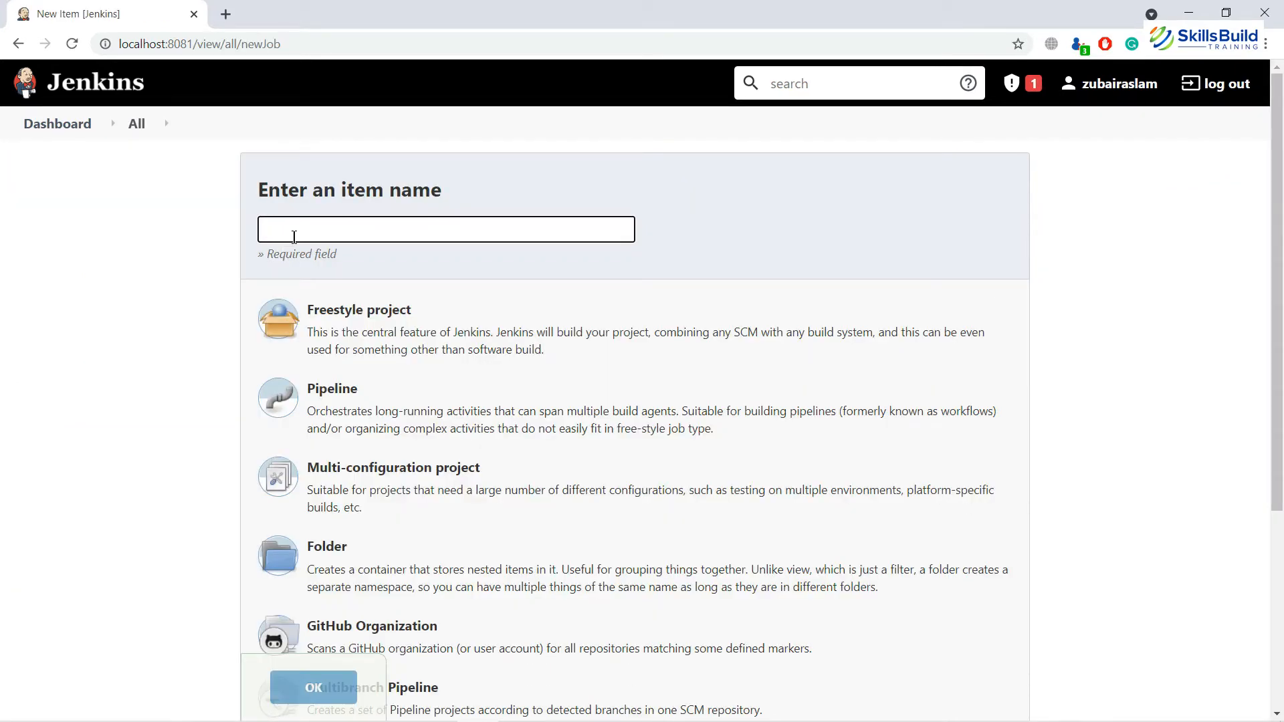
pyautogui.write('Skills')
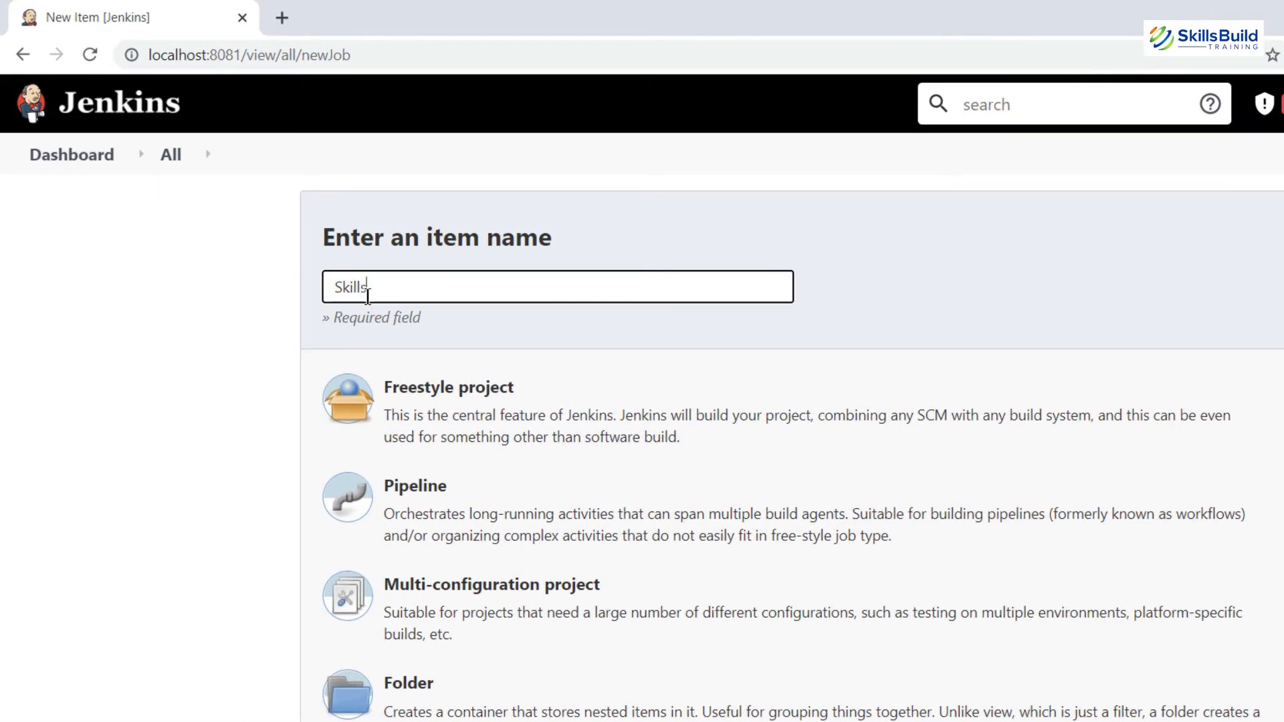
pyautogui.write('Build Job')
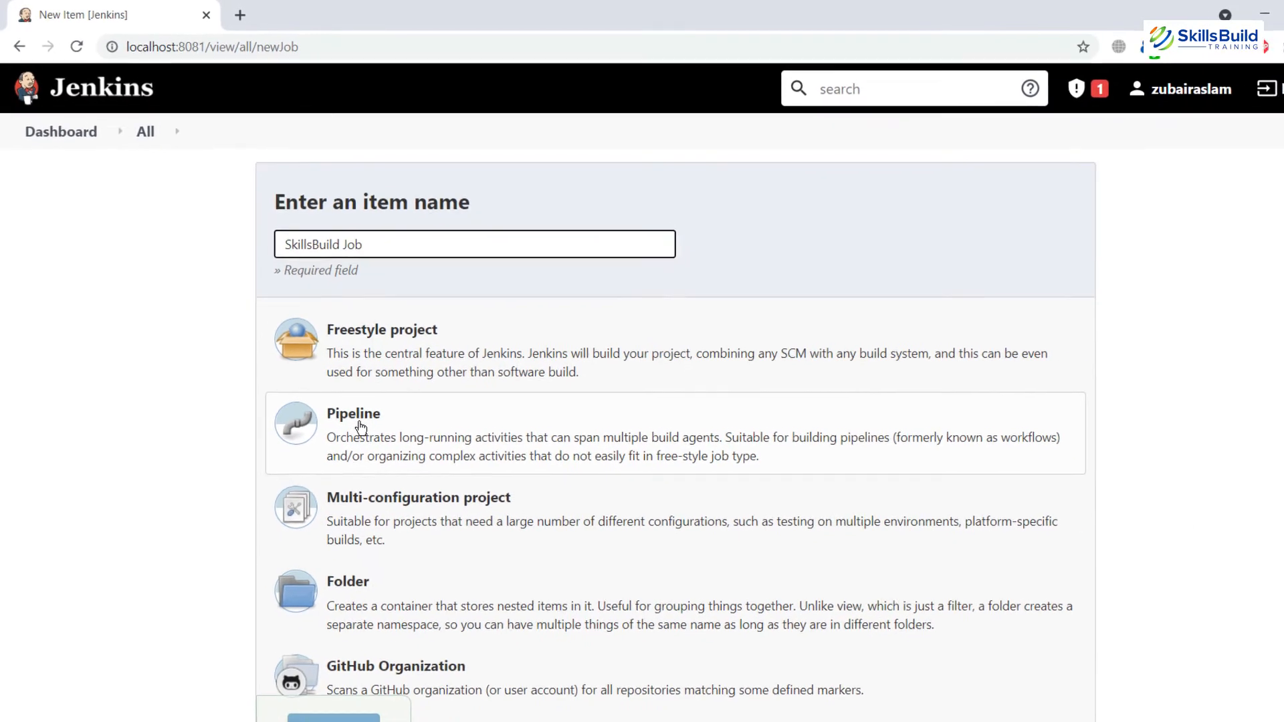
pyautogui.click(360, 425)
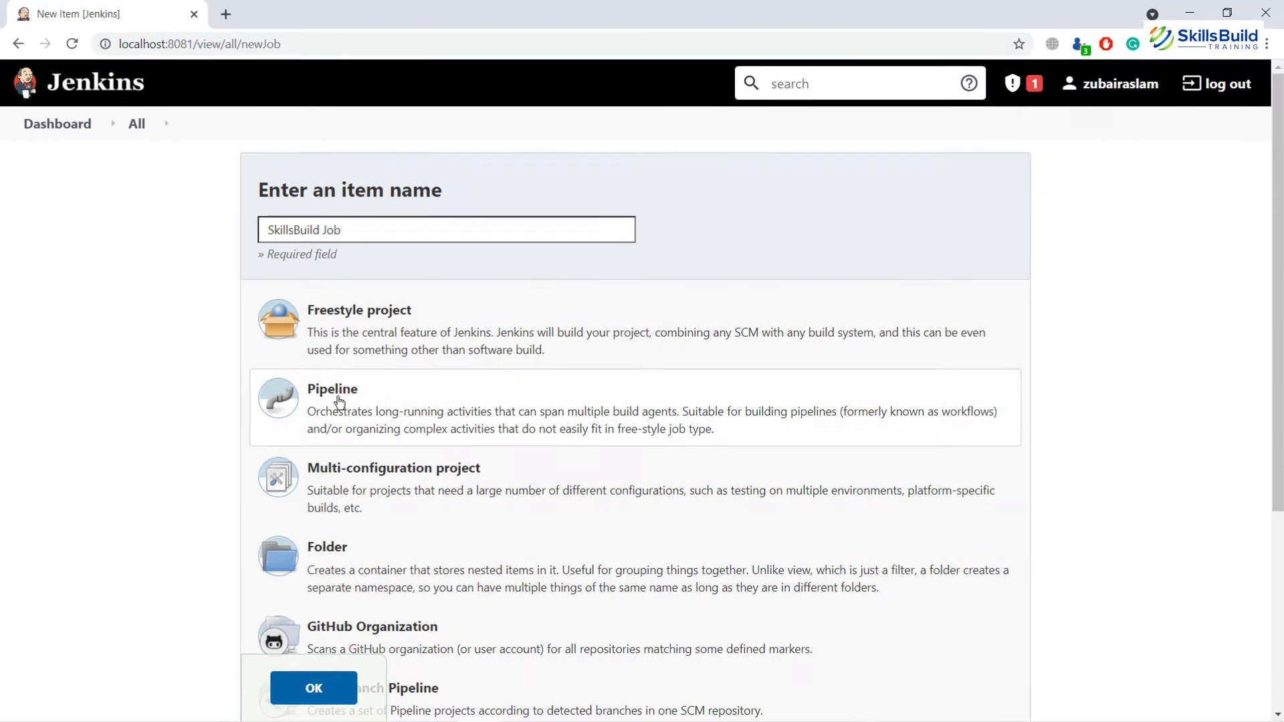
pyautogui.click(325, 679)
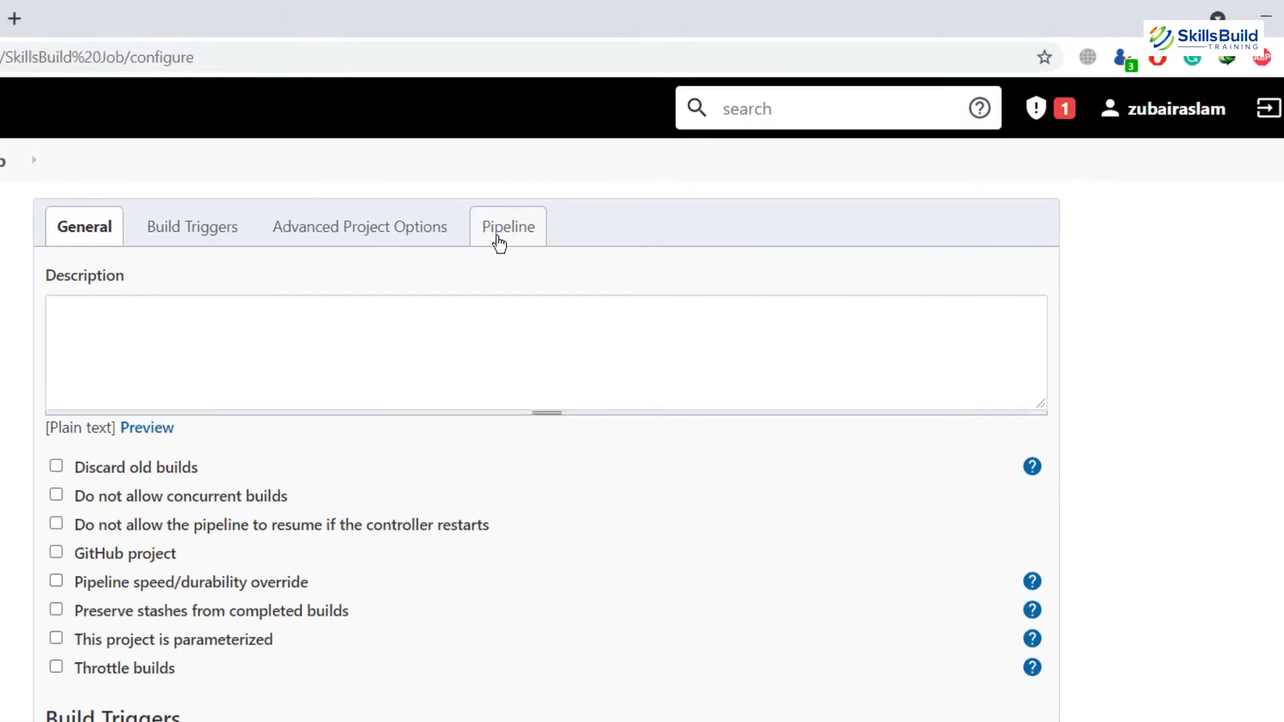
# Step: Leave the Pipeline Definition as 'Pipeline script' and open Pipeline Syntax
pyautogui.click(499, 241)
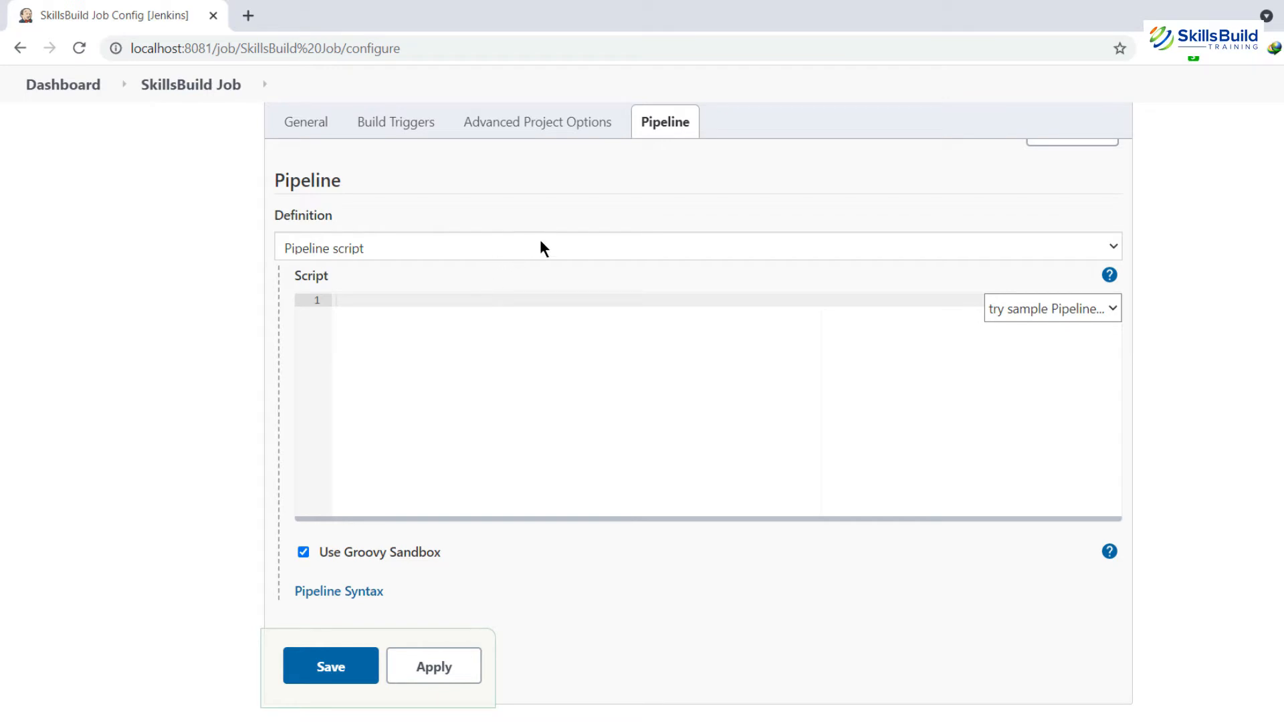
pyautogui.click(592, 248)
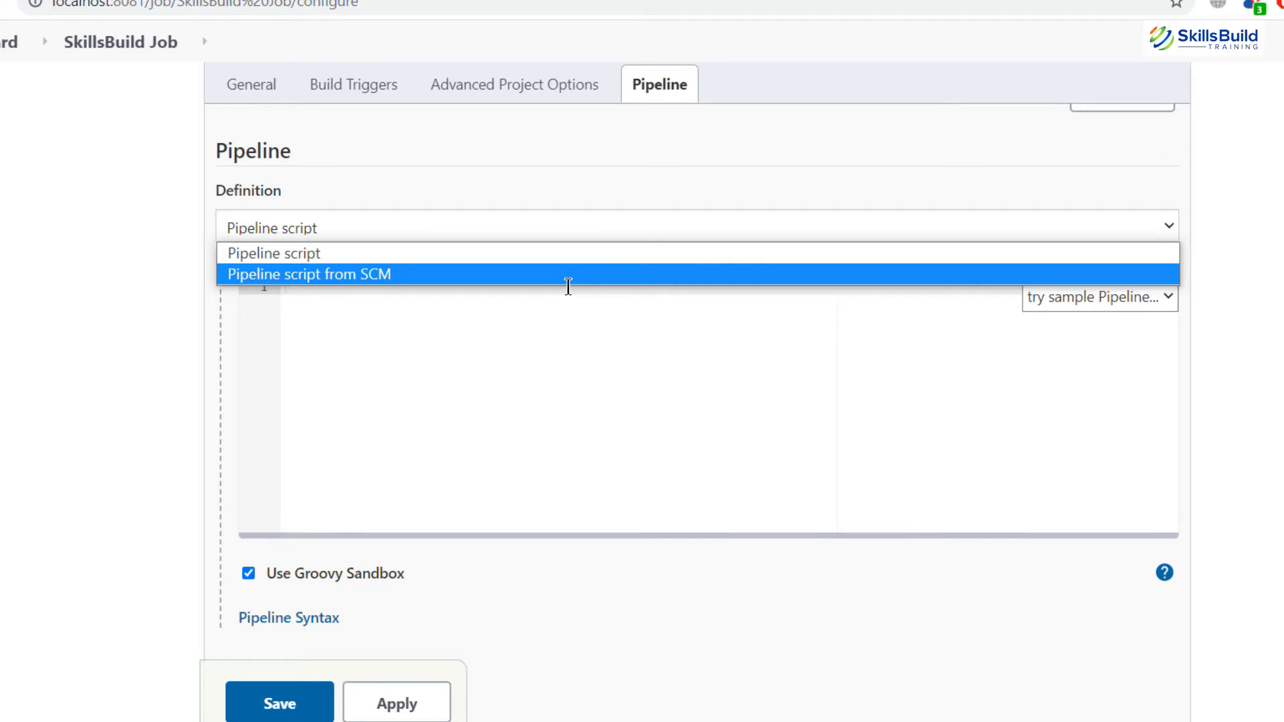
pyautogui.click(484, 255)
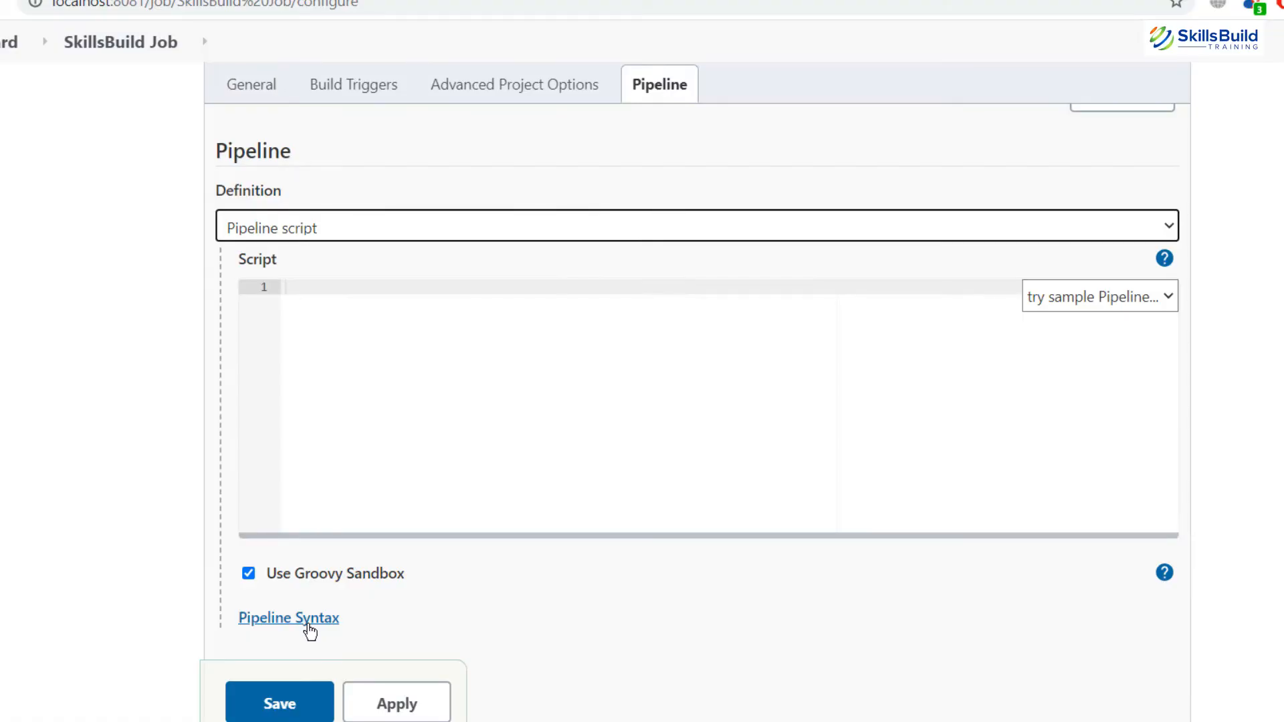
pyautogui.click(309, 620)
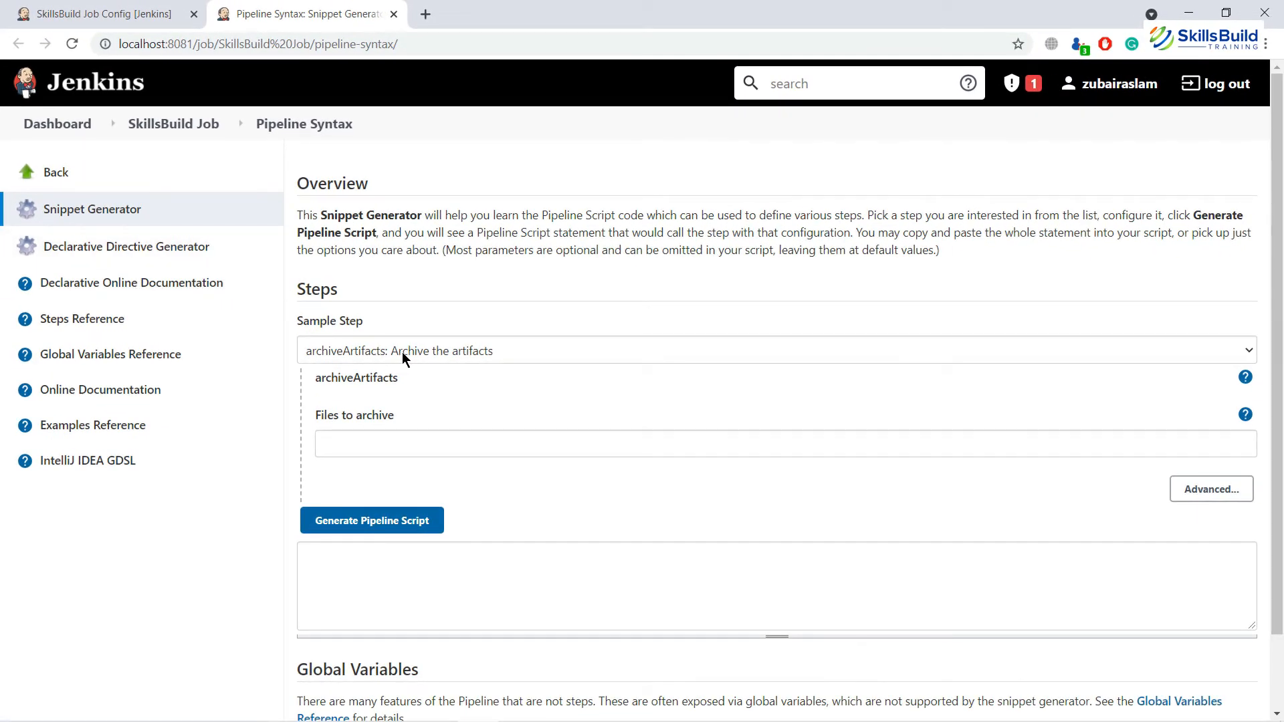
# Step: Generate an 'echo: Print Message' snippet with the message 'first pipeline job'
pyautogui.click(1248, 352)
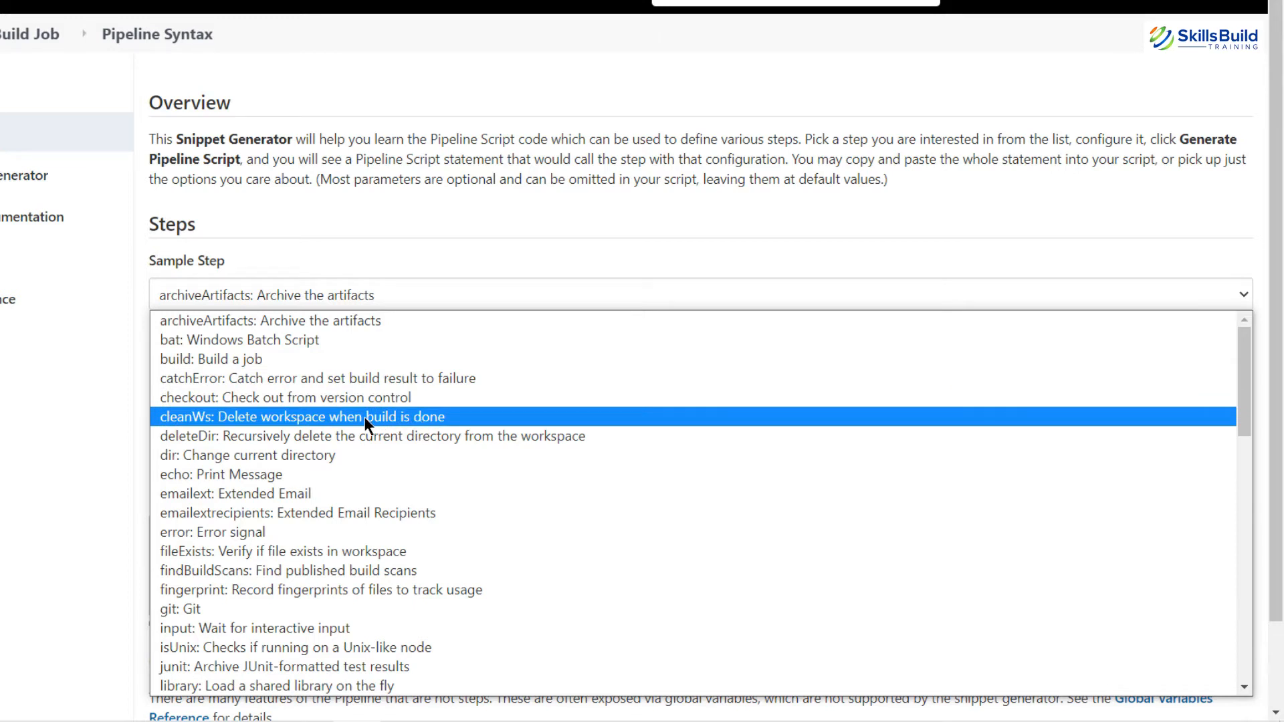
pyautogui.click(258, 477)
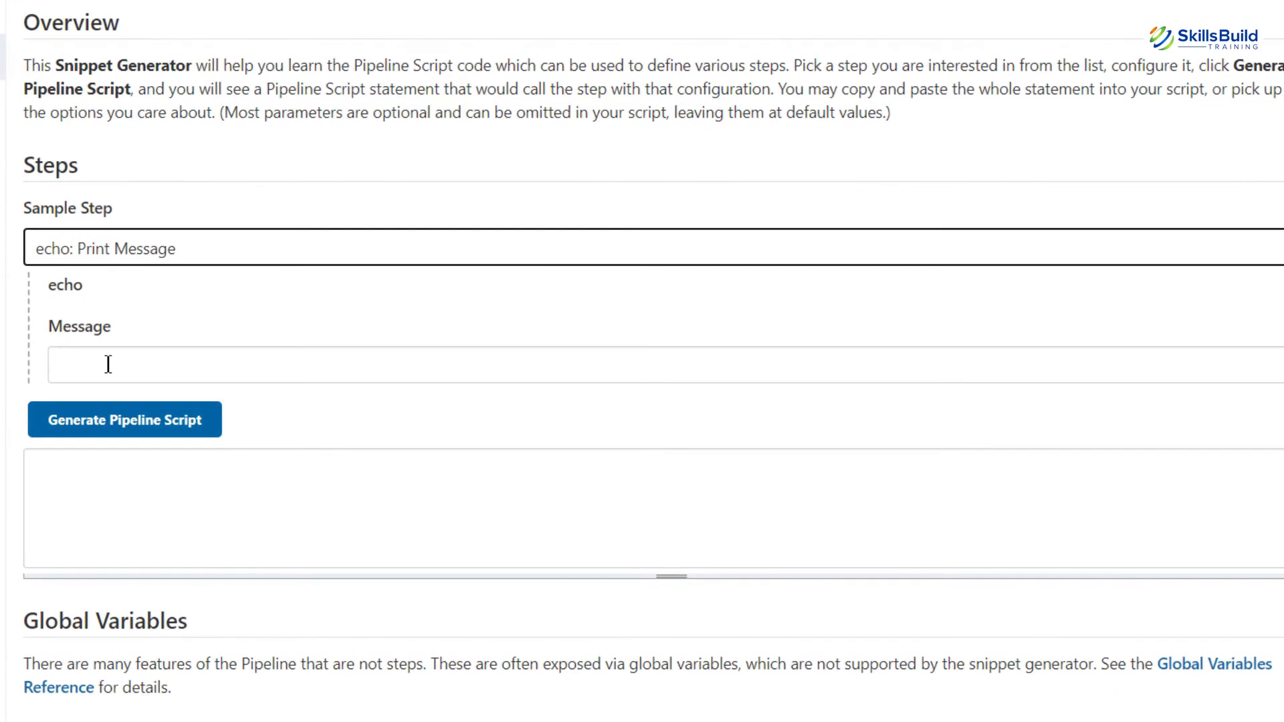
pyautogui.click(108, 364)
pyautogui.write('fir')
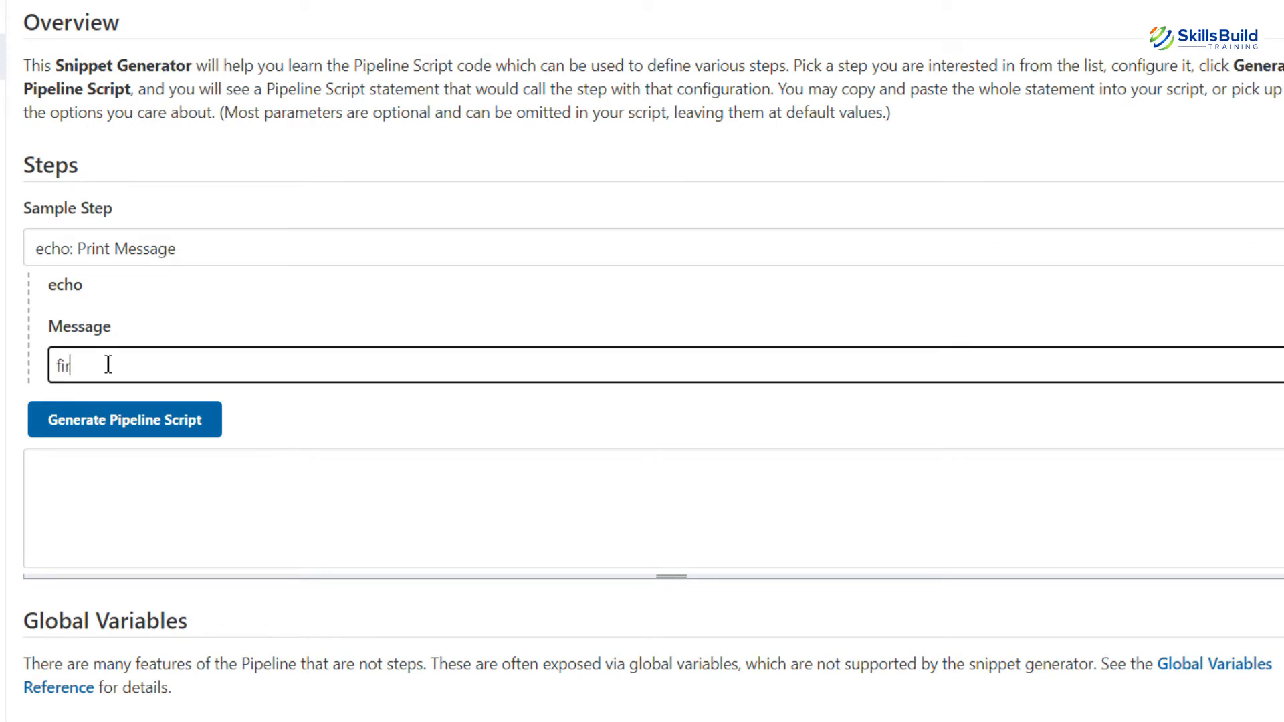
pyautogui.write('st pipeline job')
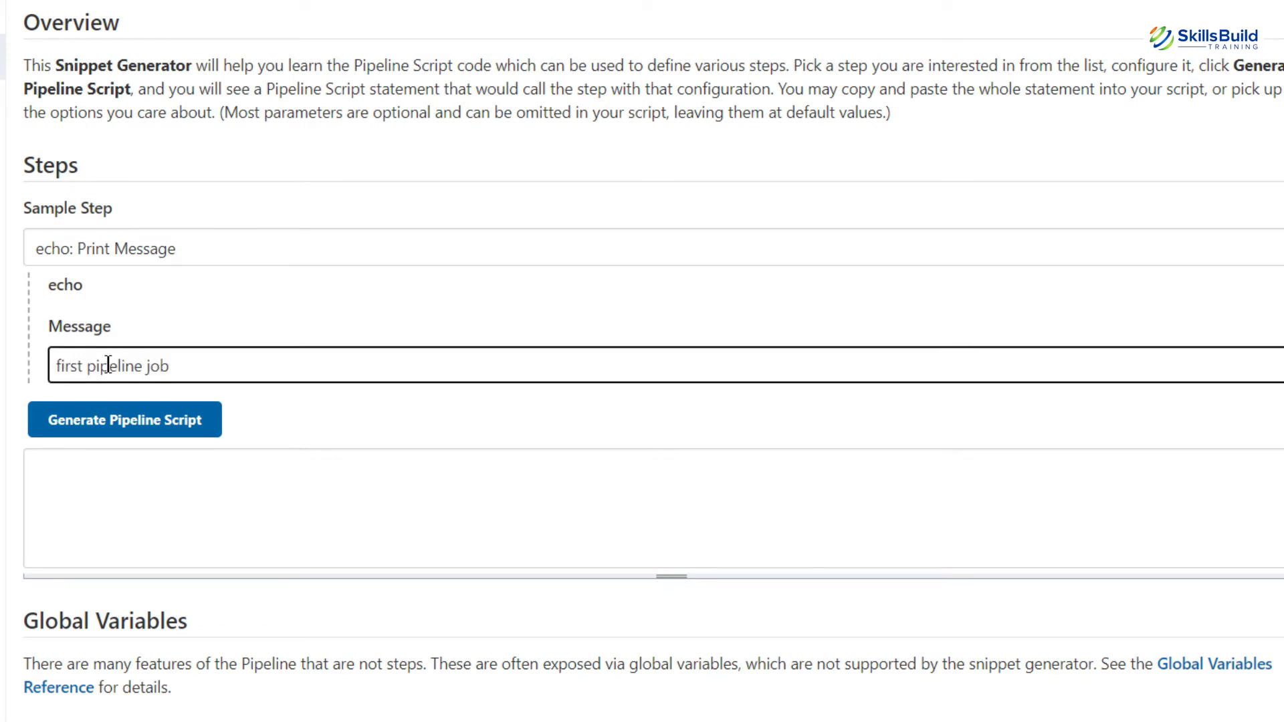
pyautogui.click(129, 429)
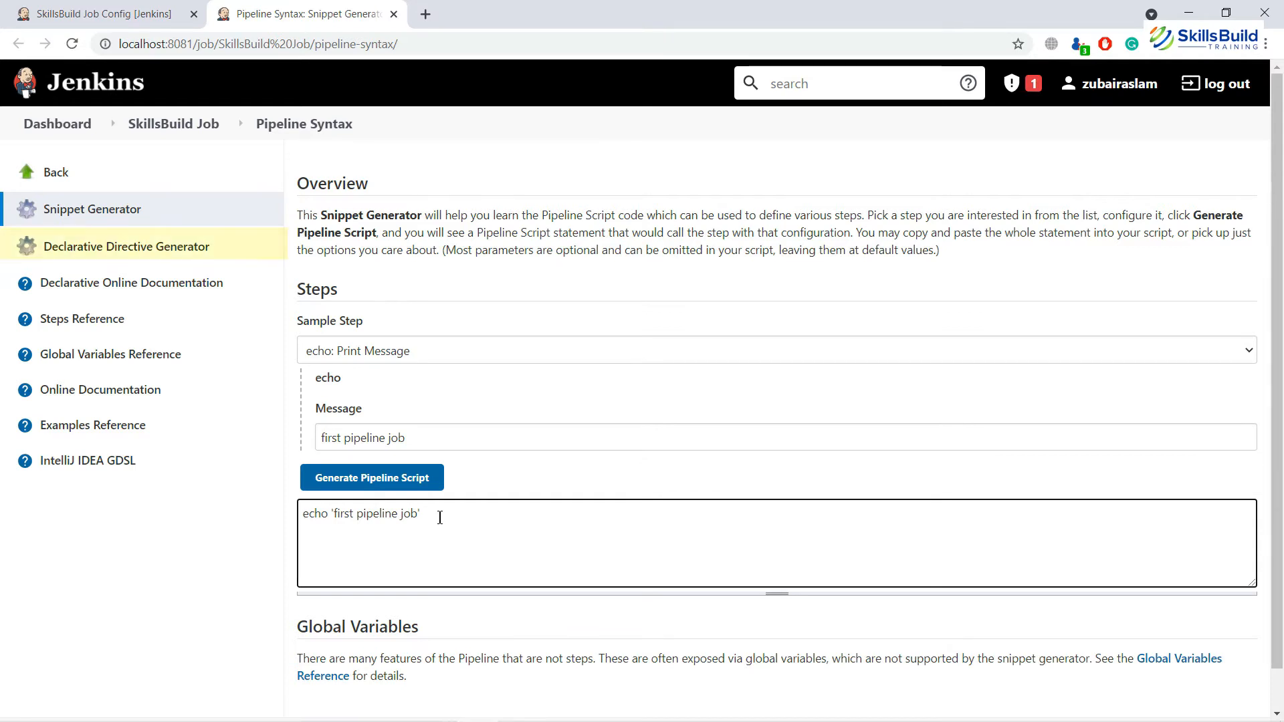
# Step: In the Declarative Directive Generator, choose 'stage: Stage' as the sample directive
pyautogui.click(168, 261)
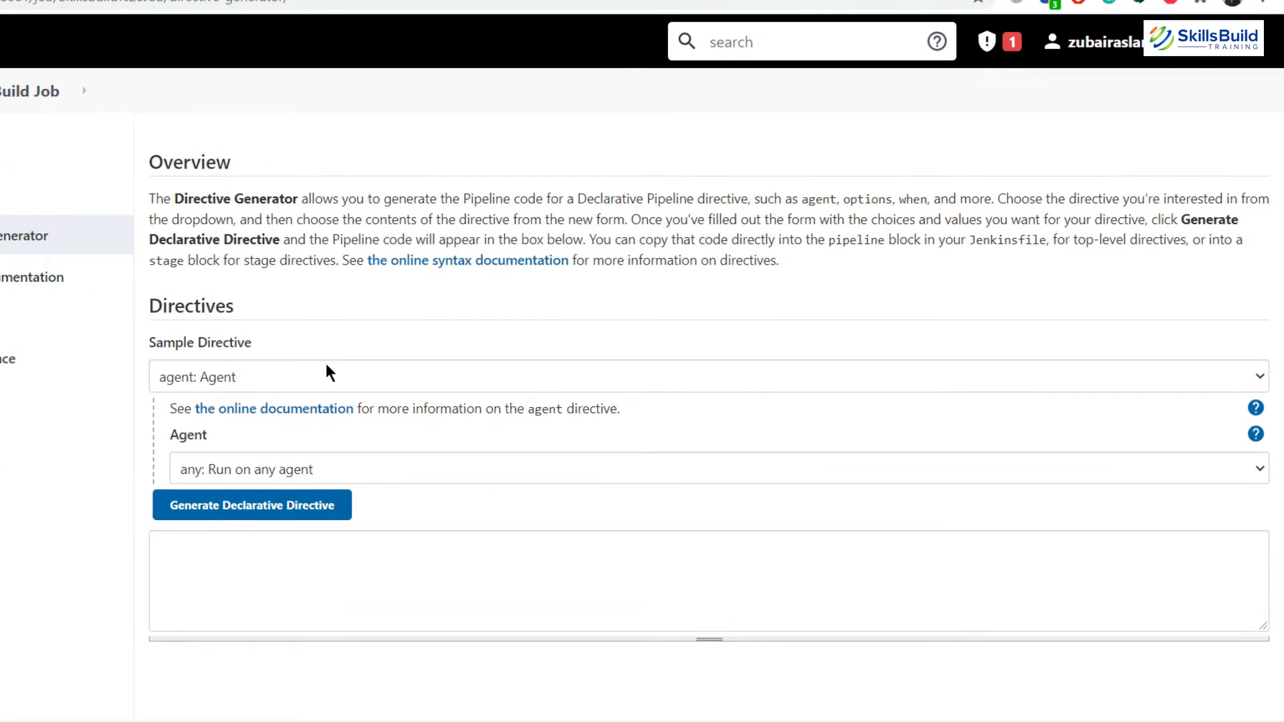
pyautogui.click(443, 378)
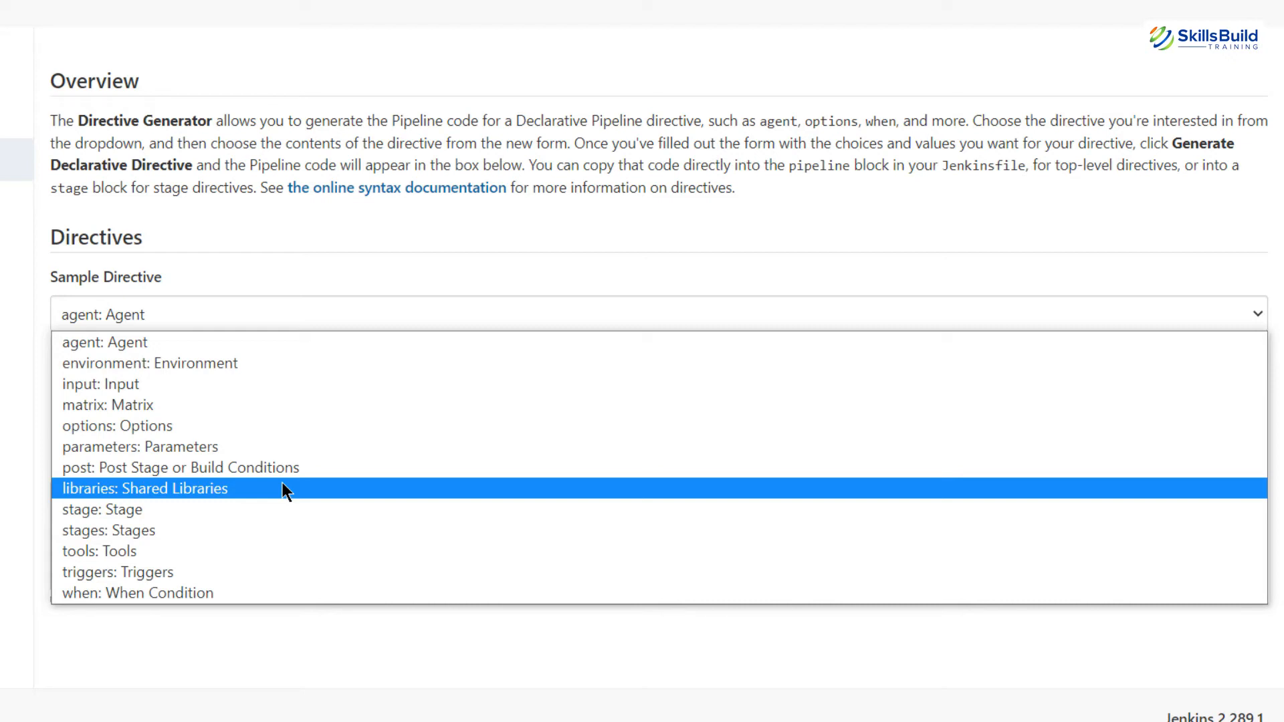
pyautogui.click(130, 529)
pyautogui.press('Up')
pyautogui.click(262, 405)
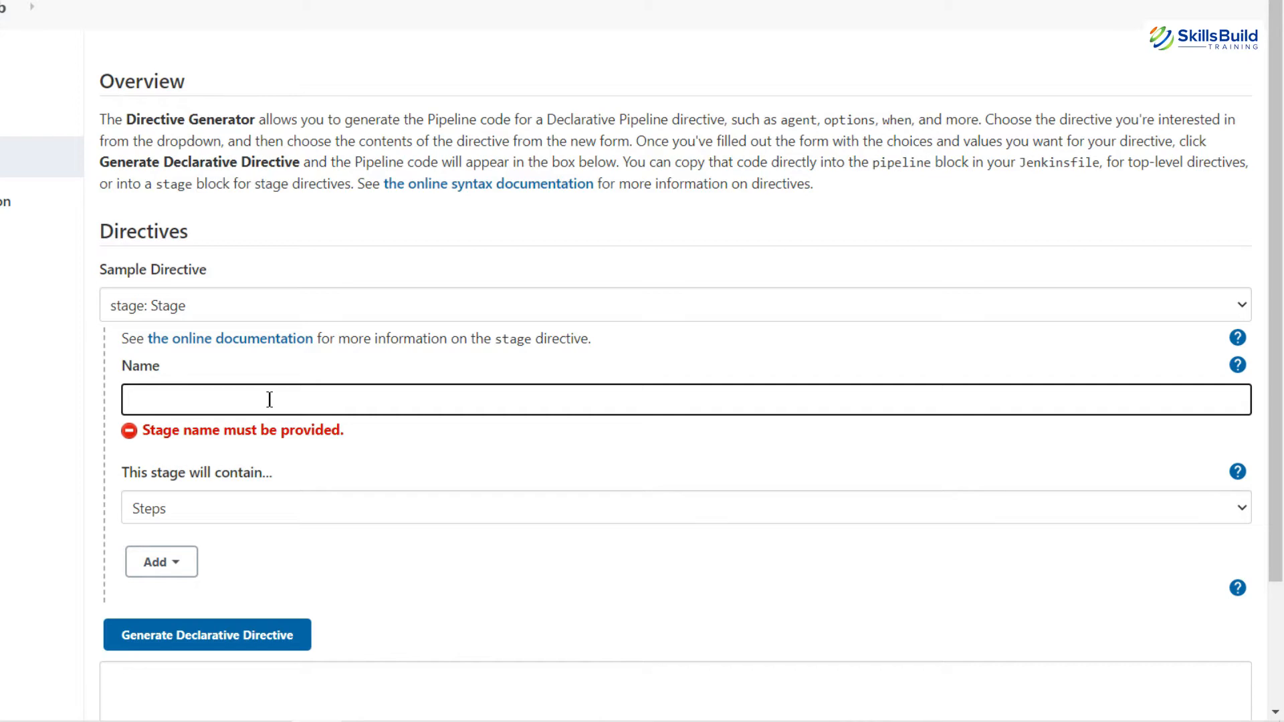
# Step: Name the stage 'Build', containing steps, with nothing else added
pyautogui.write('Build')
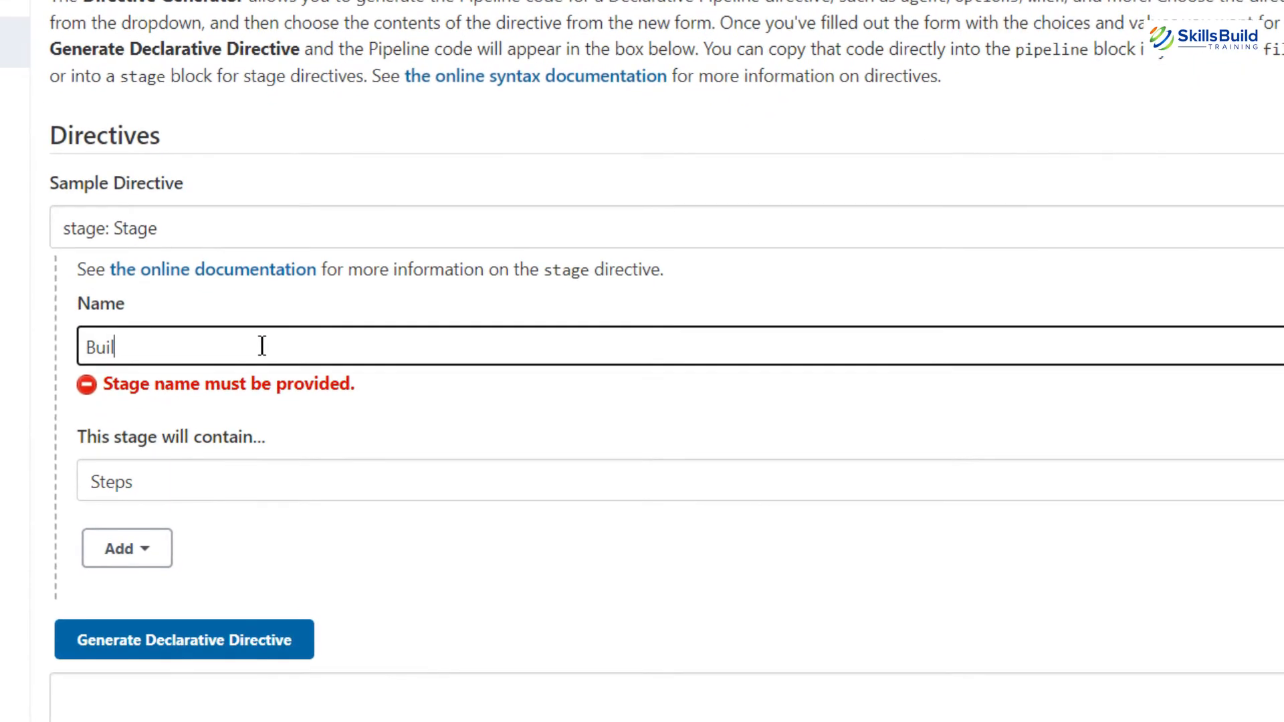
pyautogui.click(245, 481)
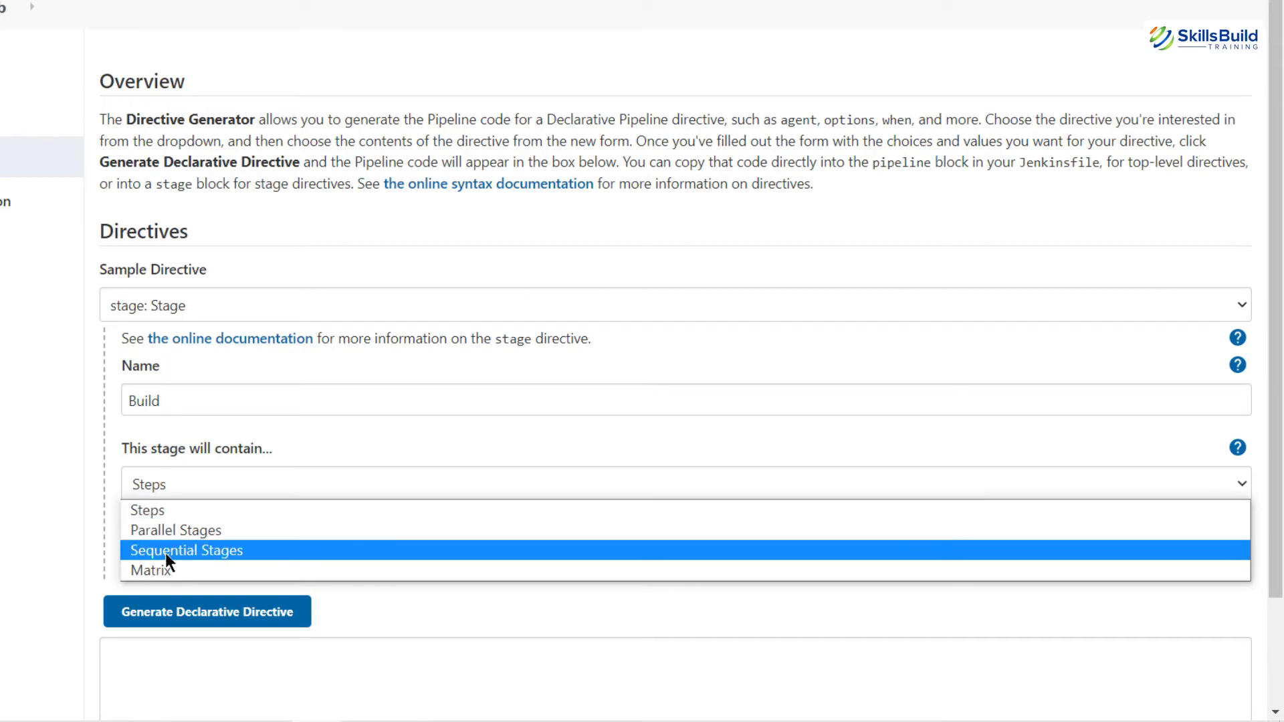
pyautogui.click(132, 506)
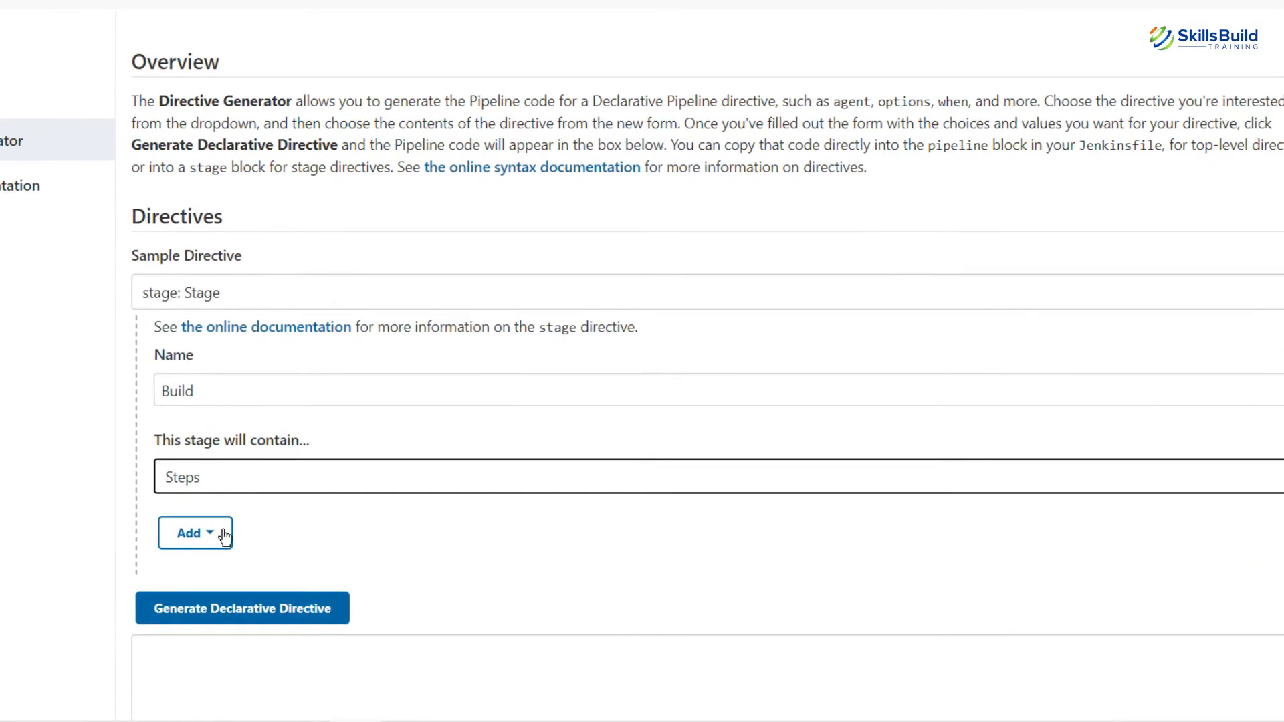
pyautogui.click(225, 535)
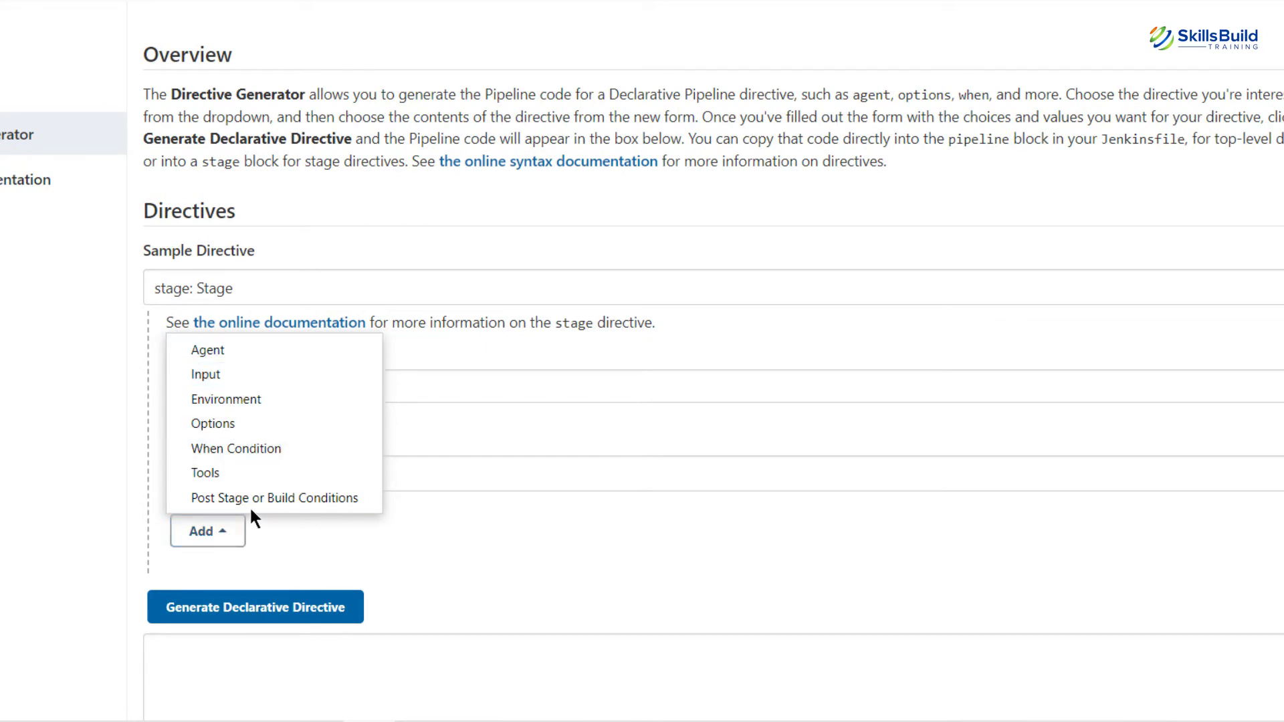
pyautogui.click(286, 548)
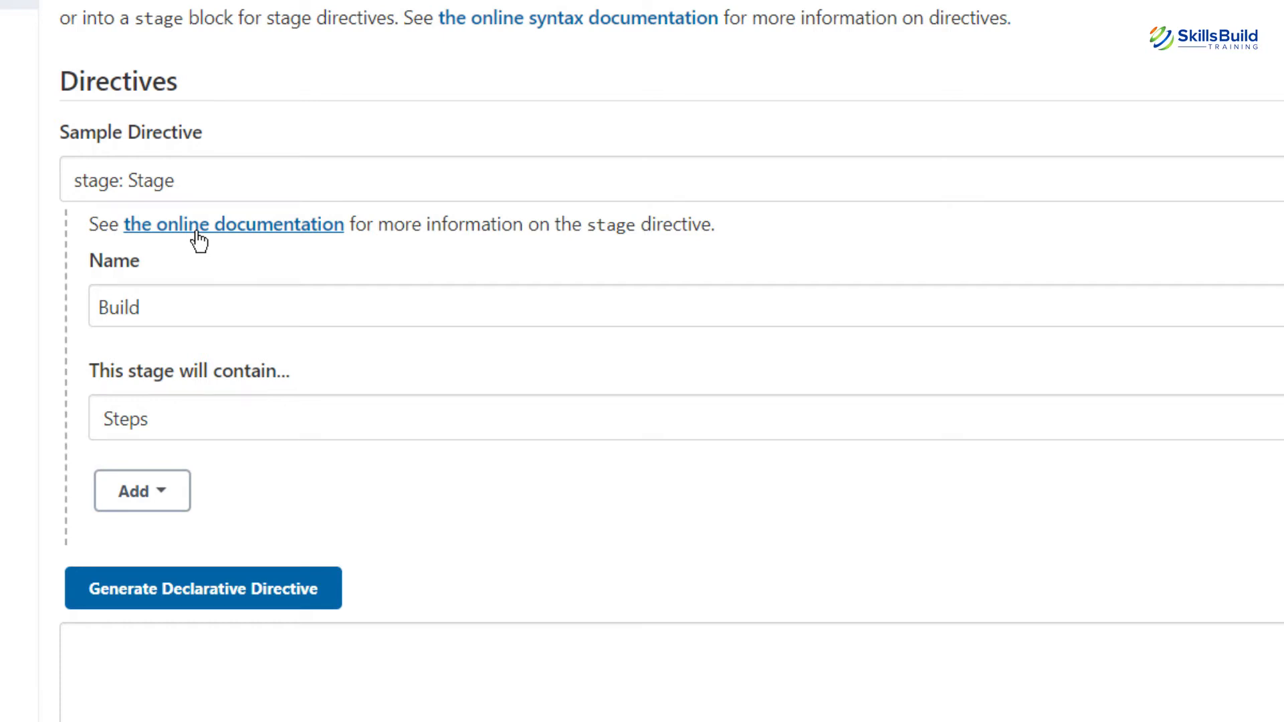
# Step: Generate the stage('Build') directive and select the whole generated snippet
pyautogui.click(187, 592)
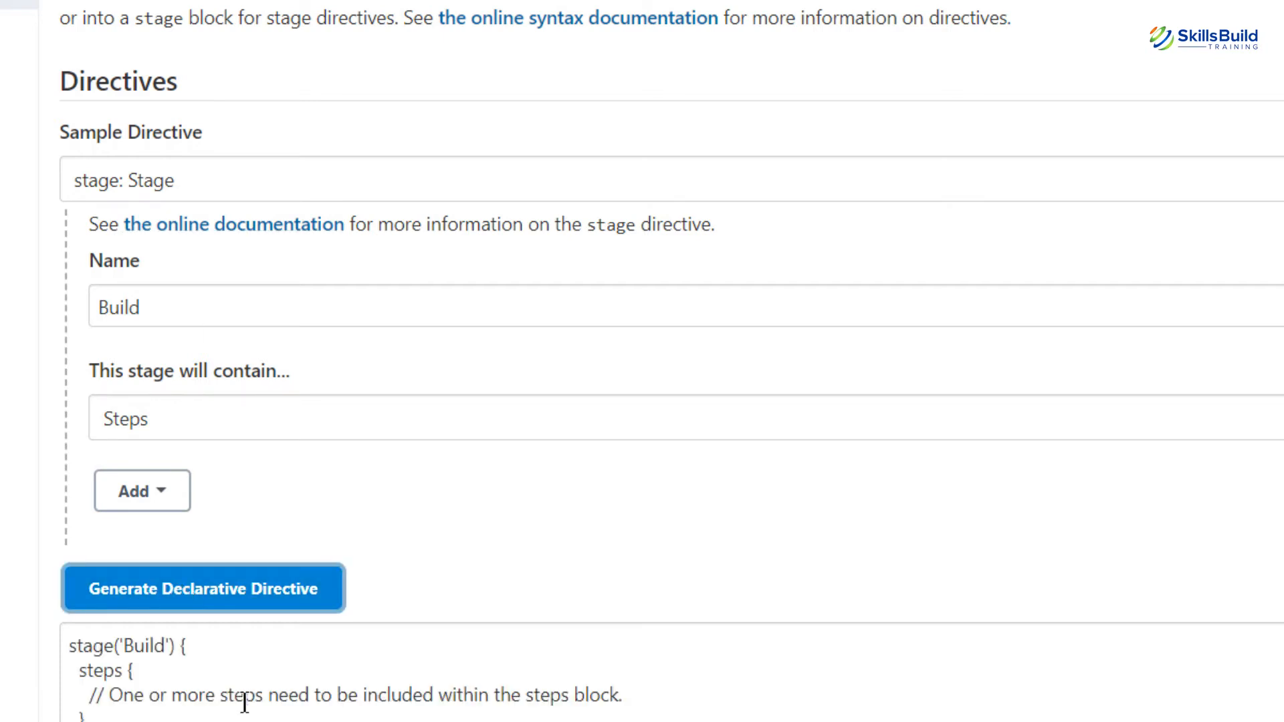
pyautogui.scroll(-1, 245, 702)
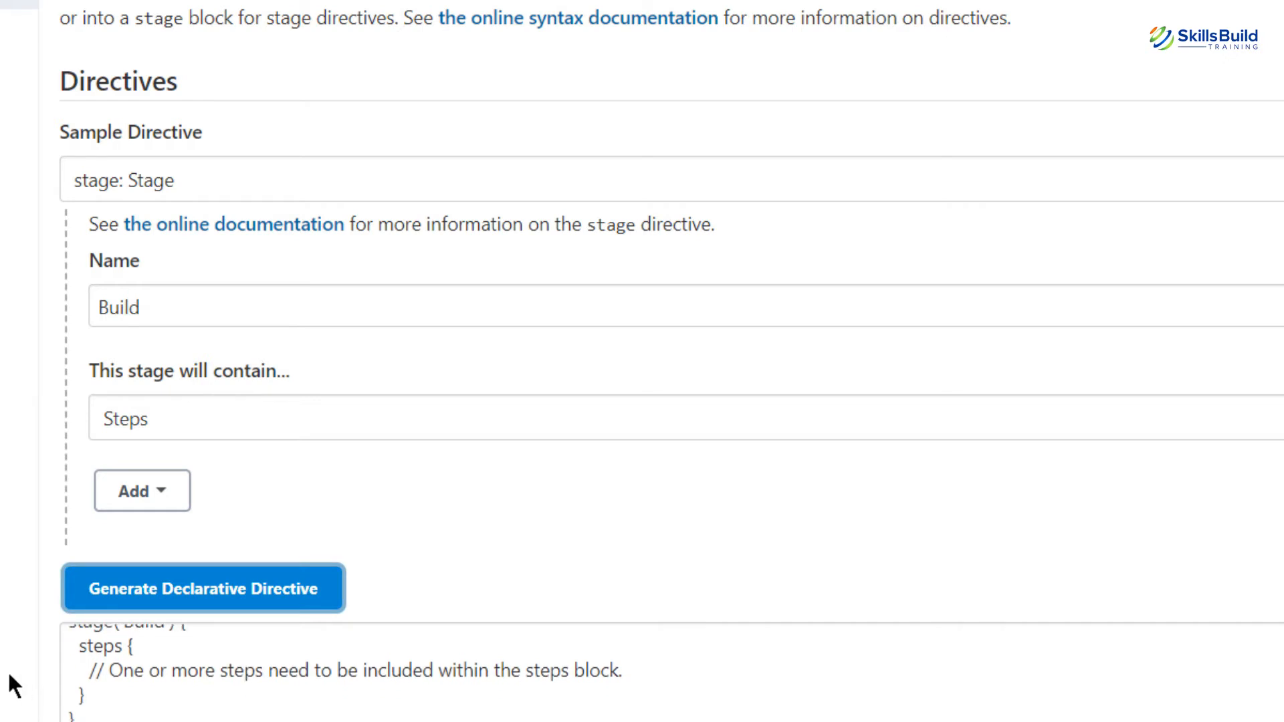
pyautogui.scroll(-3, 268, 602)
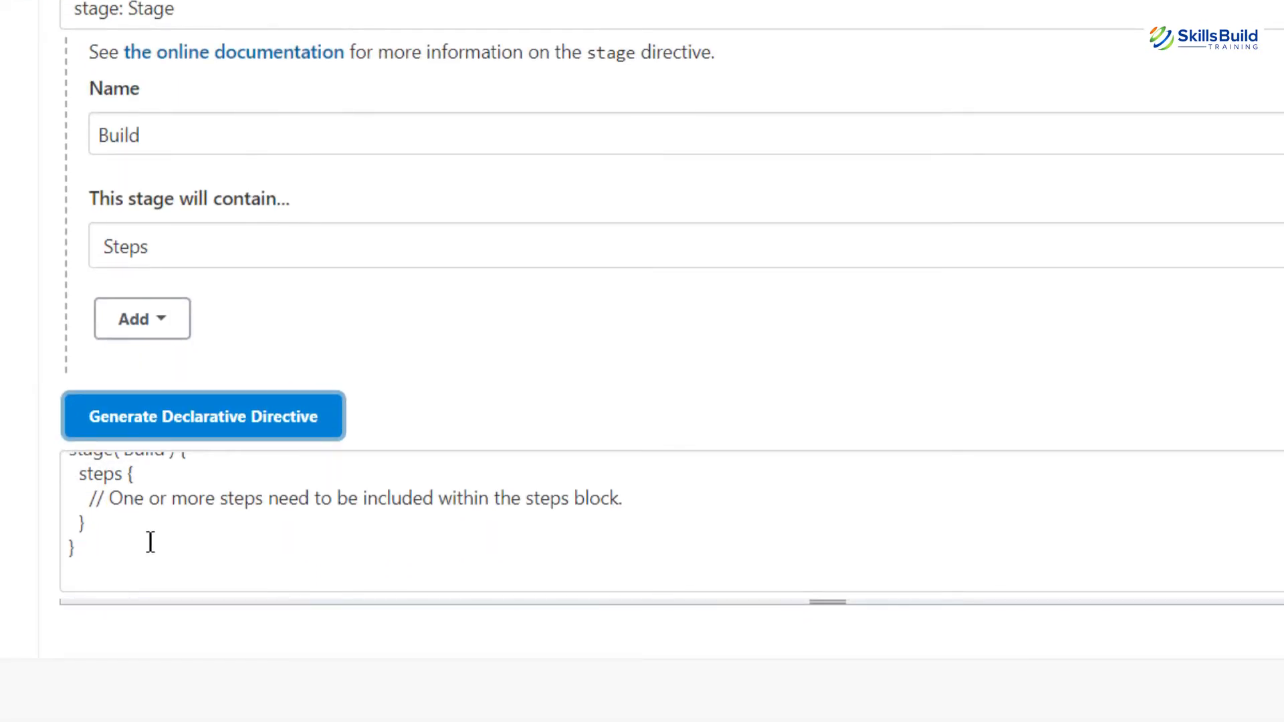
pyautogui.scroll(1, 151, 542)
pyautogui.moveTo(104, 567); pyautogui.dragTo(67, 472)
pyautogui.hotkey('ctrl', 'c')
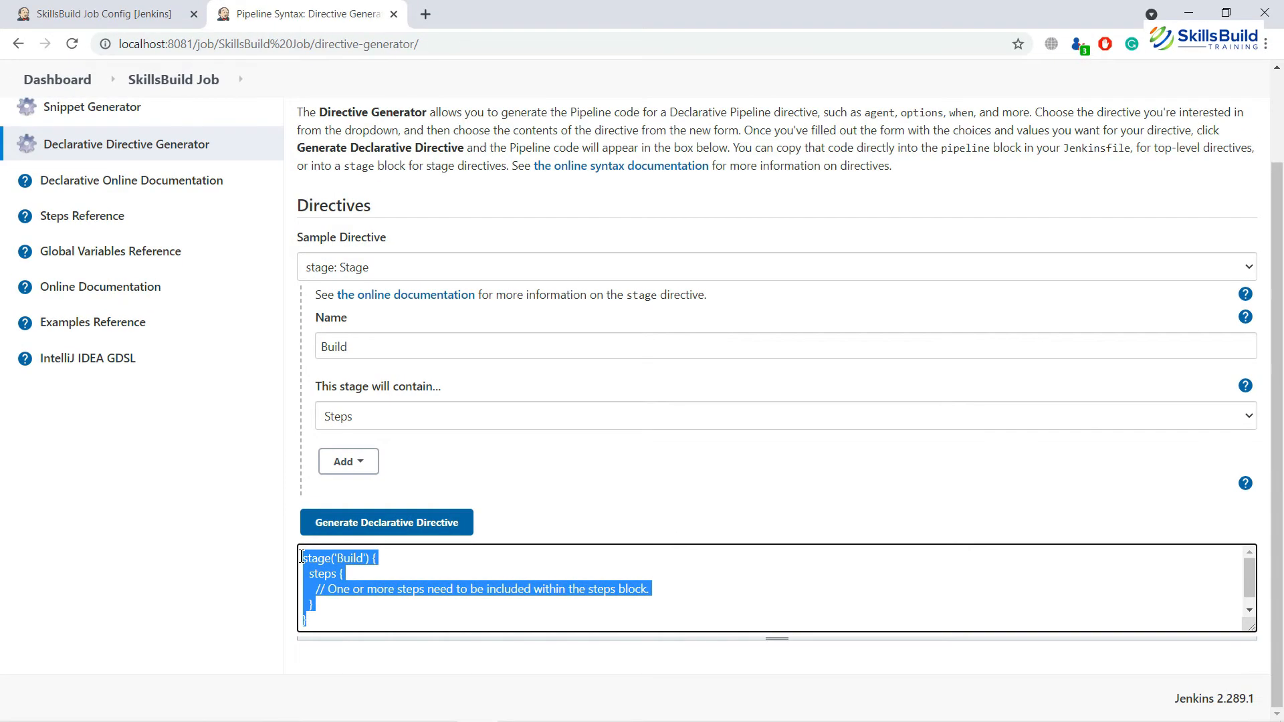
# Step: Paste the stage('Build') code into SkillsBuild Job's empty Pipeline script under Configure
pyautogui.click(90, 476)
pyautogui.scroll(2, 87, 470)
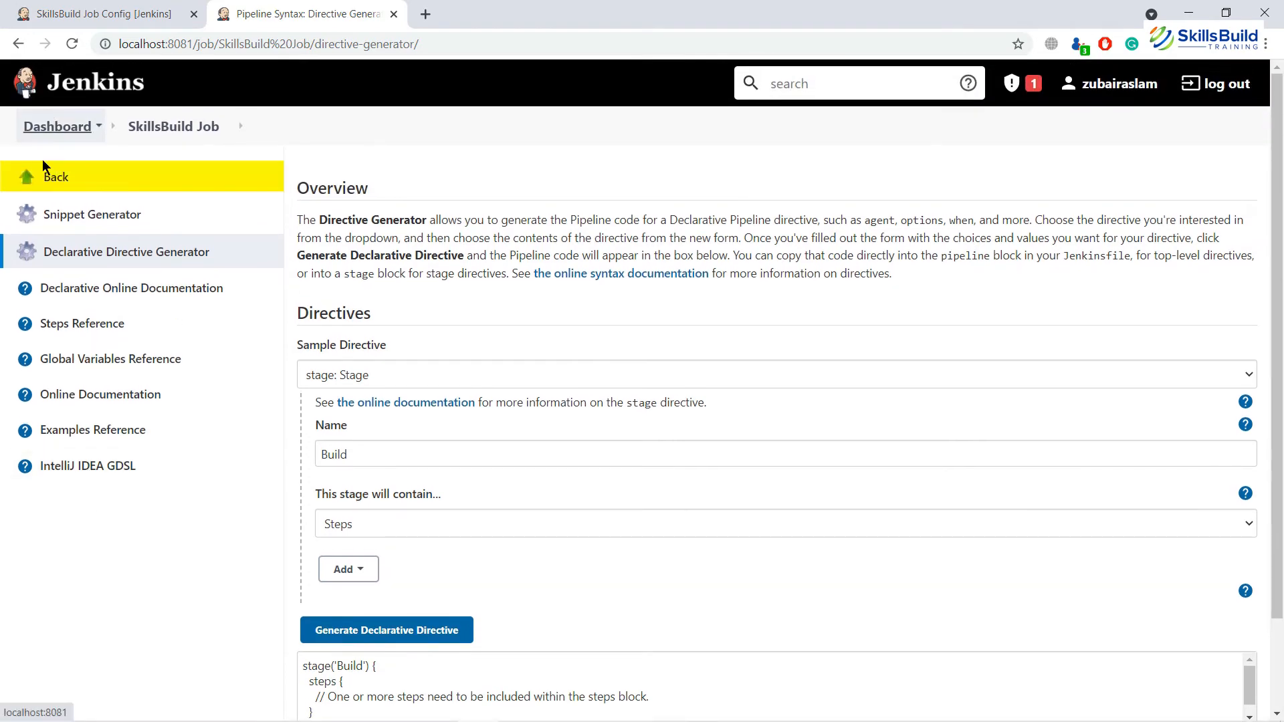
pyautogui.click(43, 182)
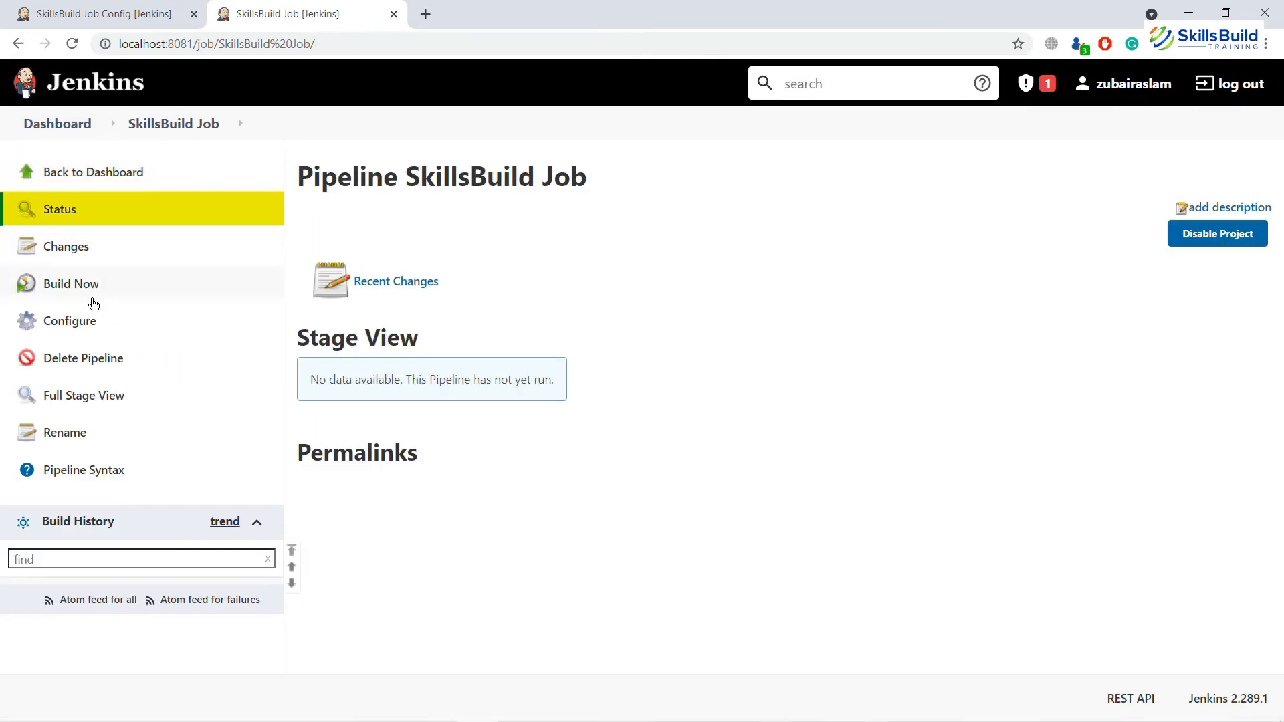
pyautogui.click(95, 325)
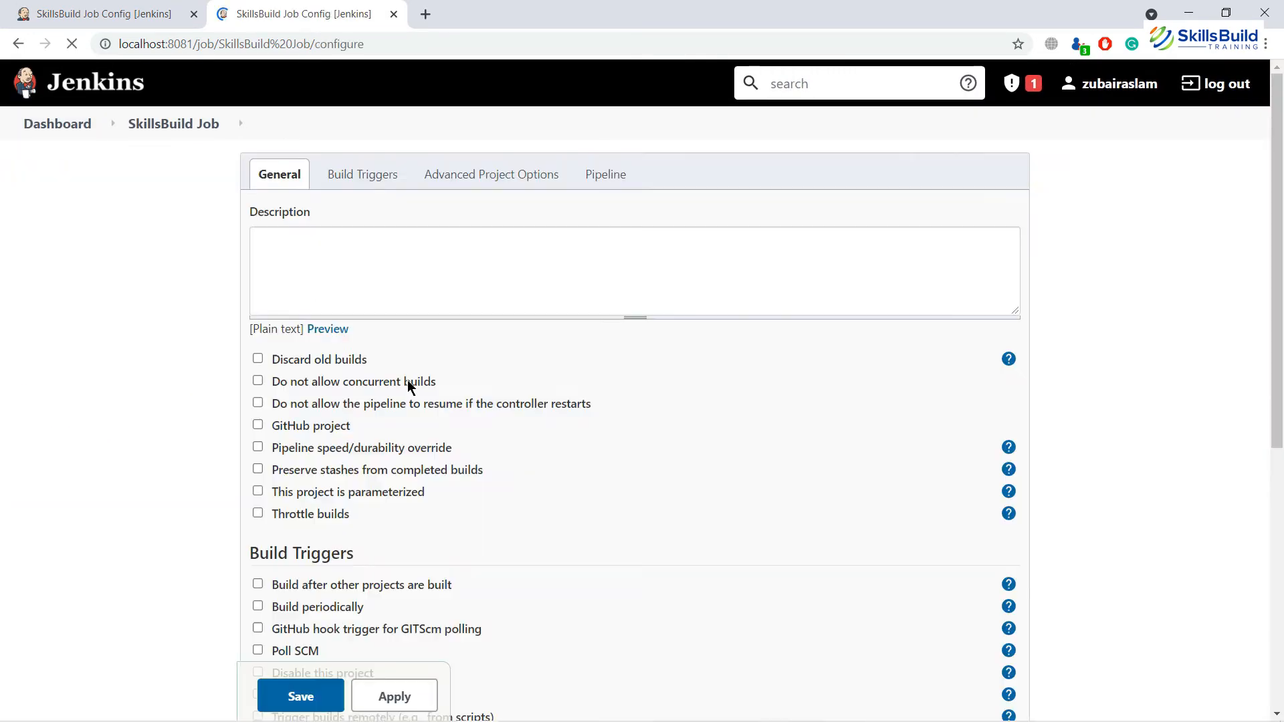
pyautogui.scroll(-10, 408, 380)
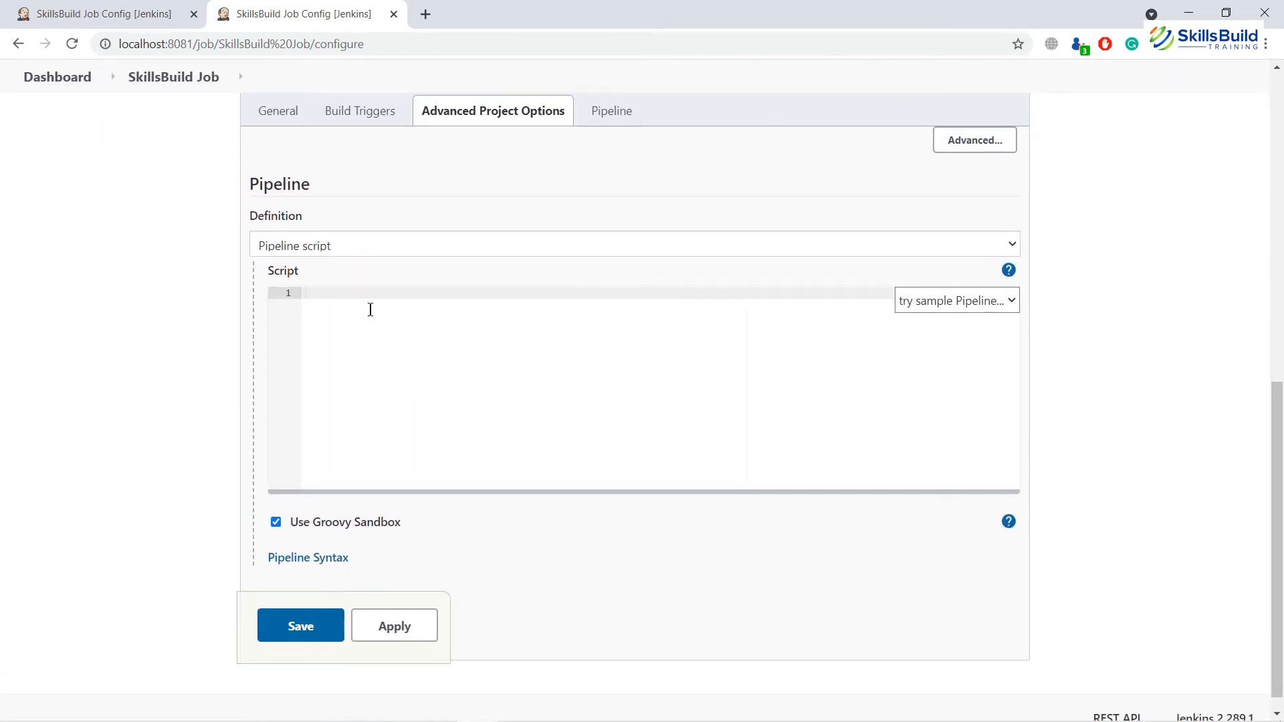
pyautogui.click(371, 310)
pyautogui.scroll(3, 370, 310)
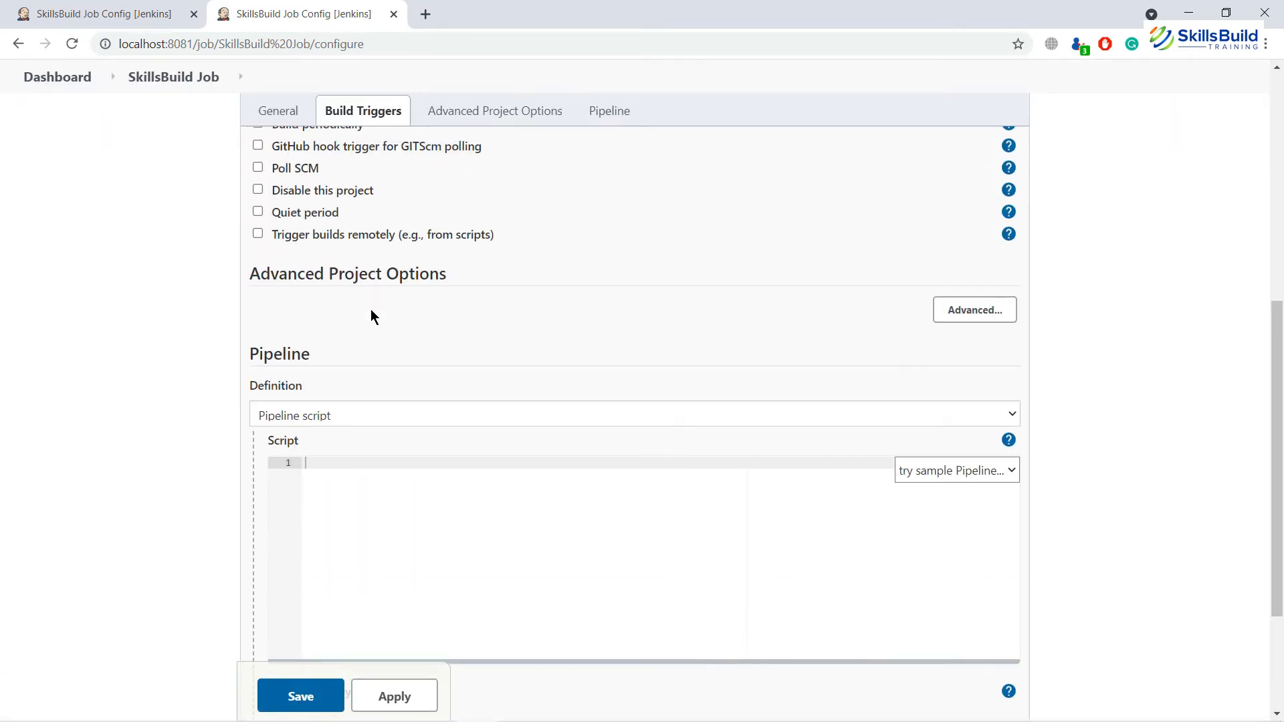
pyautogui.scroll(-3, 371, 310)
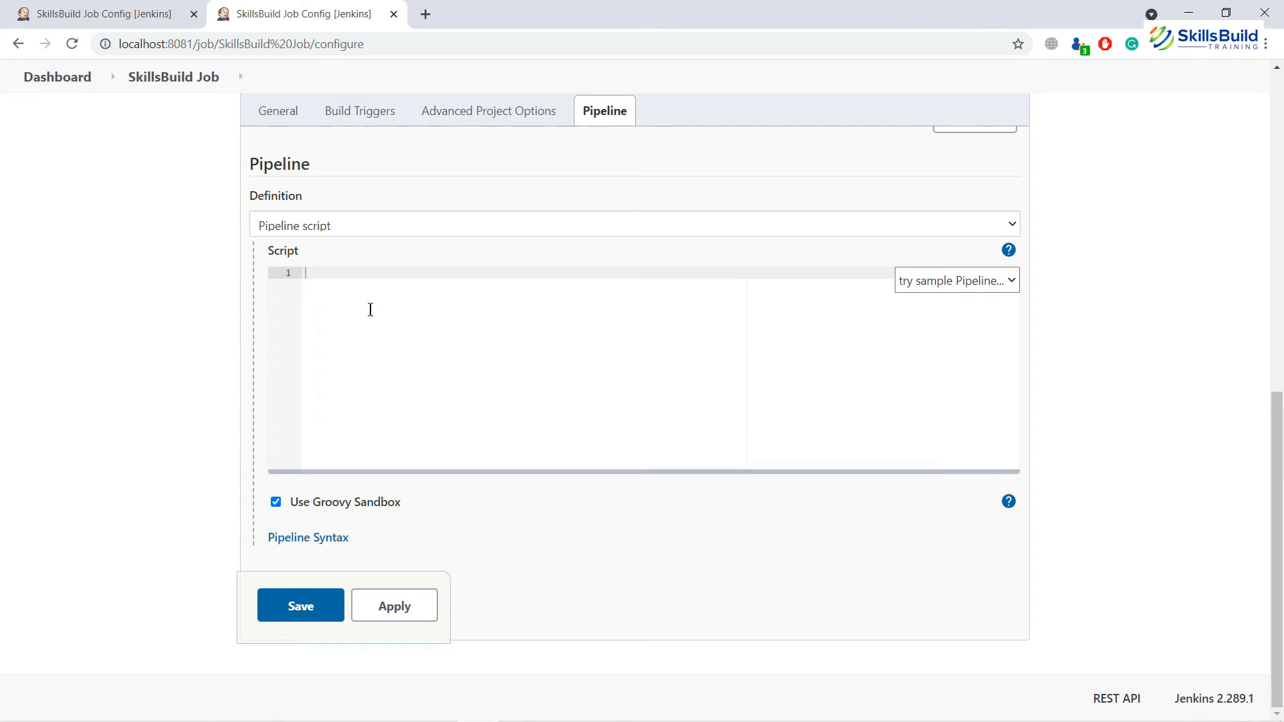
pyautogui.hotkey('ctrl', 'v')
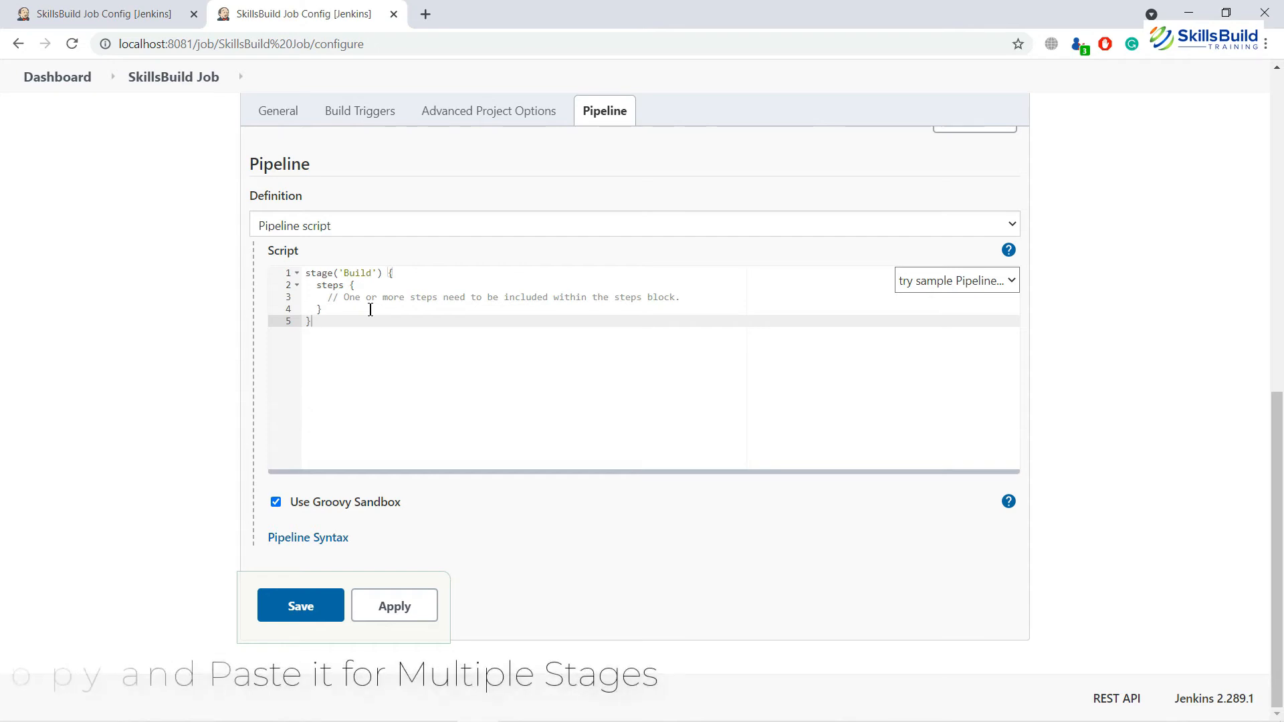
# Step: Copy the Build stage block and paste two more copies below it
pyautogui.hotkey('shift', 'Up')
pyautogui.hotkey('shift', 'Up')
pyautogui.hotkey('shift', 'Up')
pyautogui.hotkey('shift', 'Up')
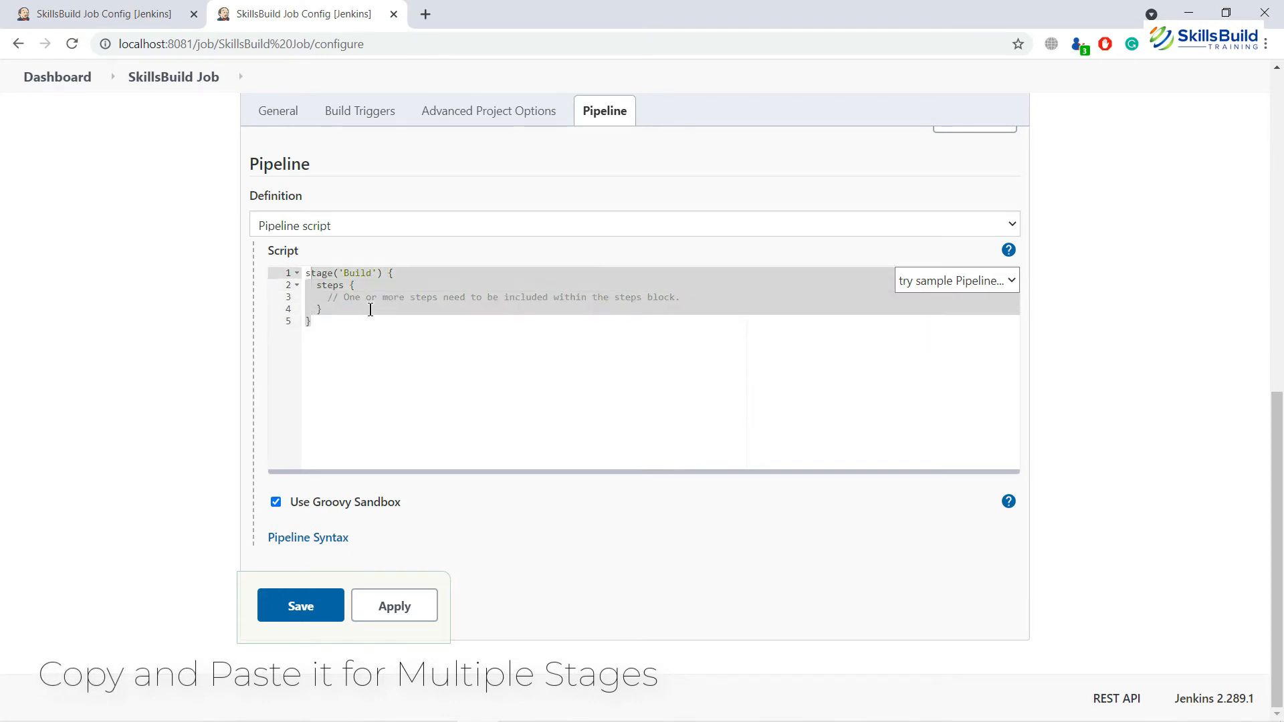
pyautogui.hotkey('shift', 'Home')
pyautogui.hotkey('ctrl', 'c')
pyautogui.press('Right')
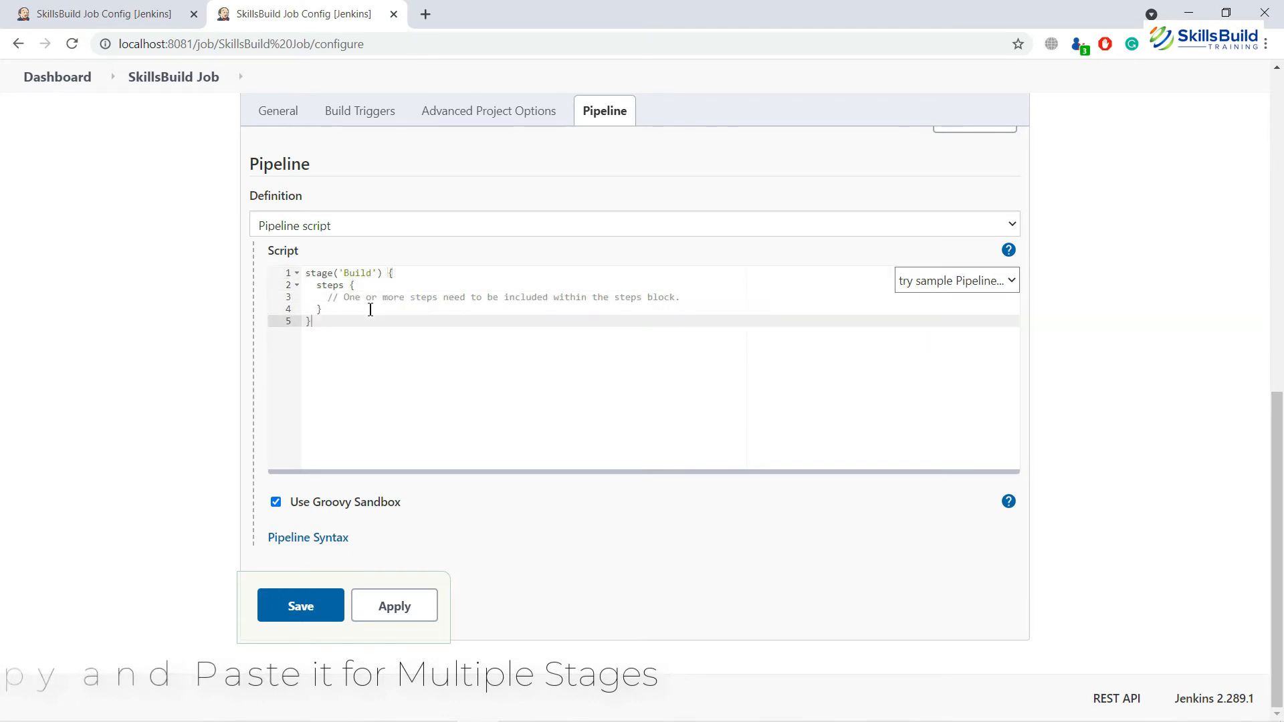
pyautogui.press('Return')
pyautogui.hotkey('ctrl', 'v')
pyautogui.press('Return')
pyautogui.hotkey('ctrl', 'v')
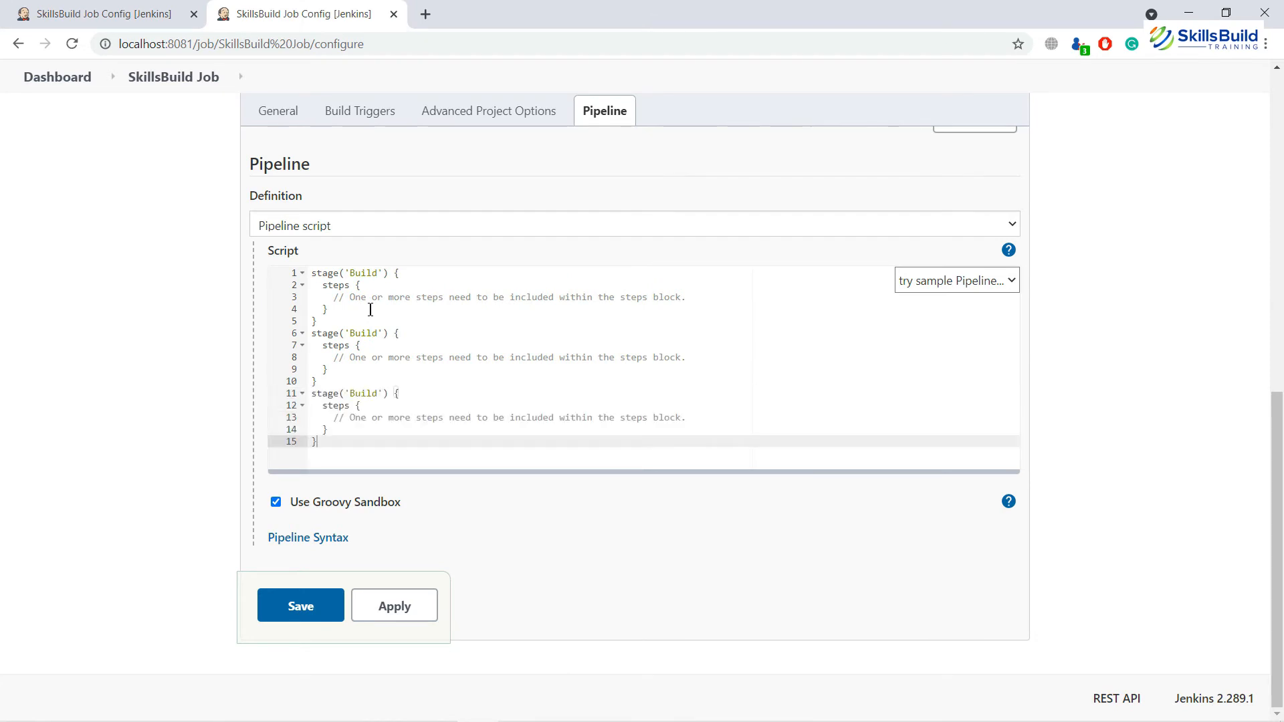
# Step: Rename the second and third stages to 'Testing' and 'User Acceptance'
pyautogui.doubleClick(369, 333)
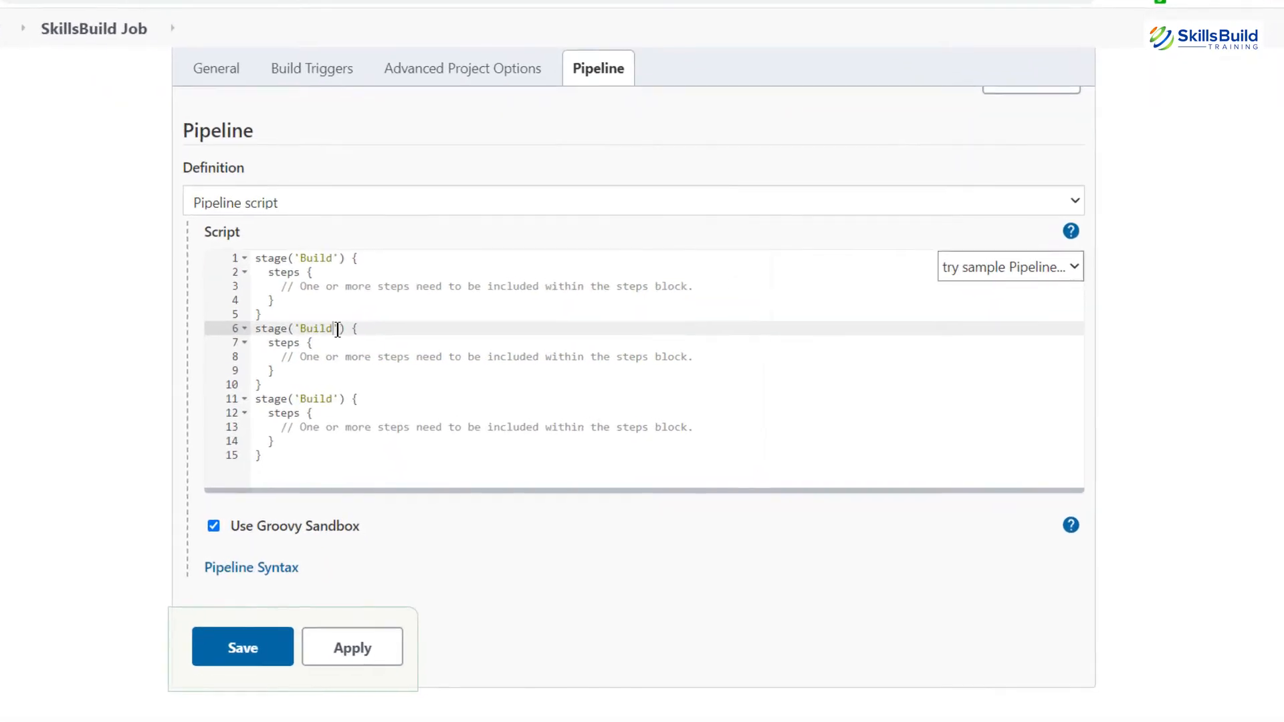
pyautogui.write('Testing')
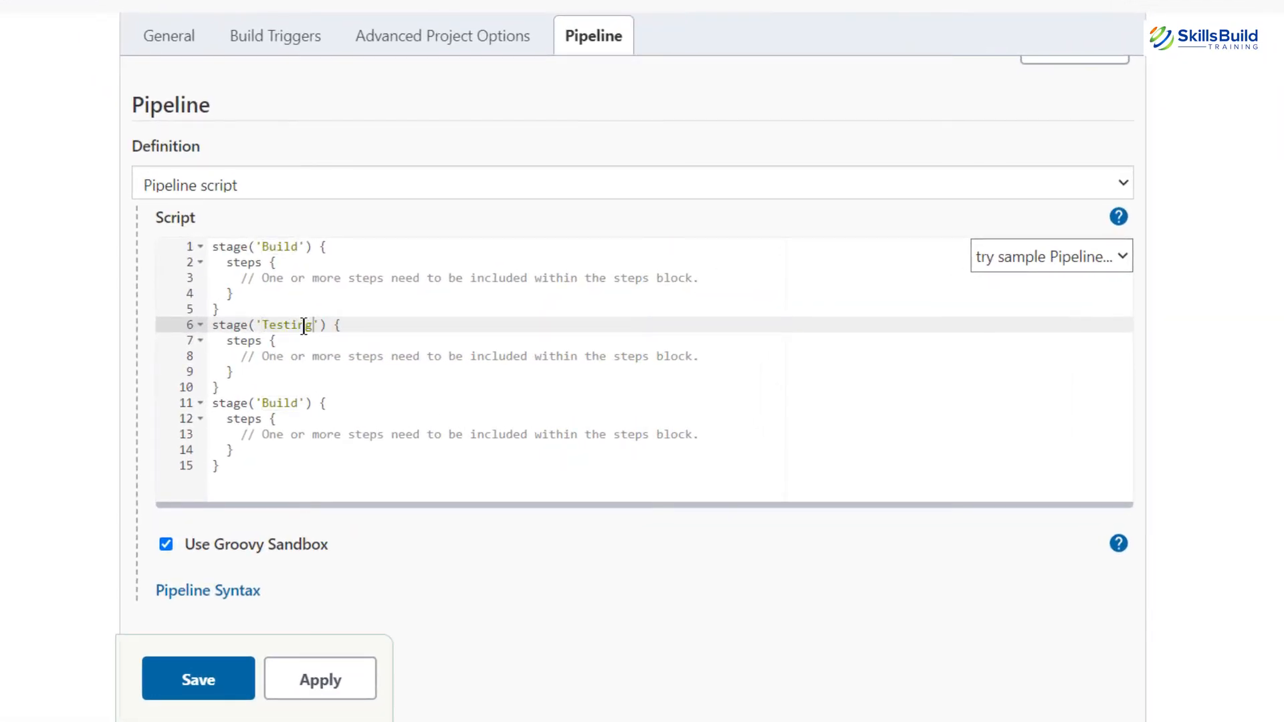
pyautogui.click(303, 406)
pyautogui.doubleClick(303, 406)
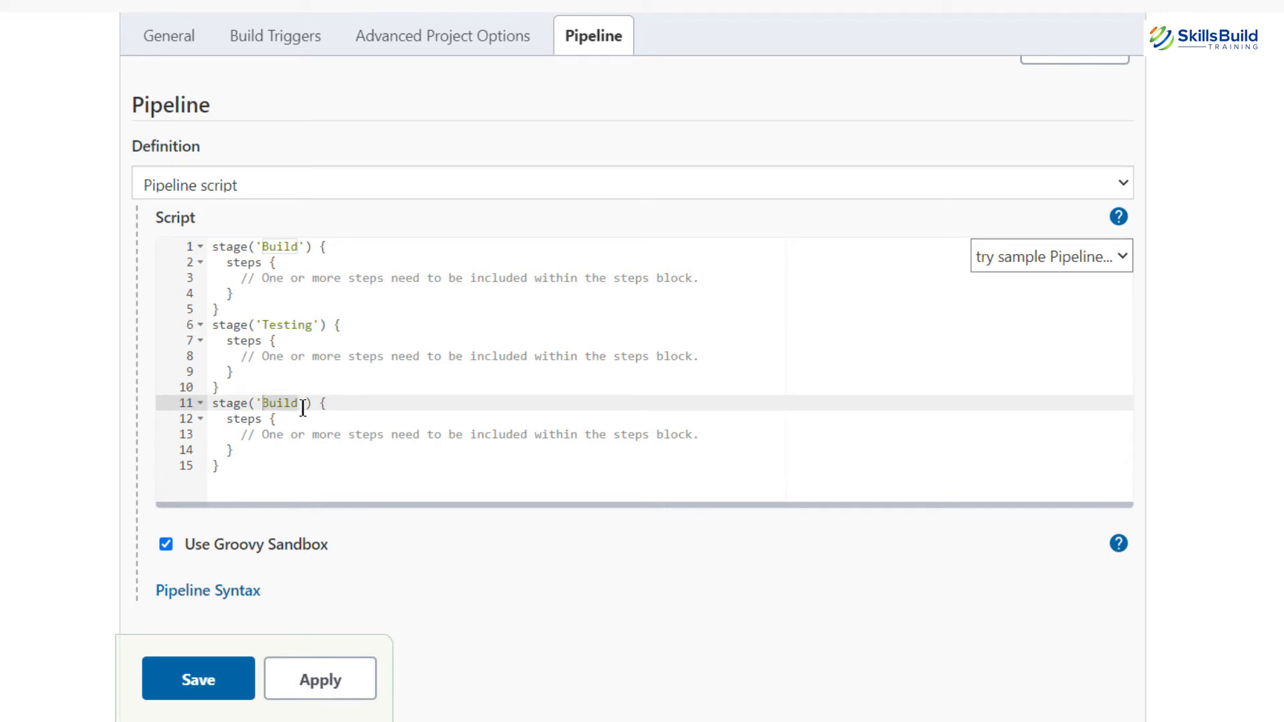
pyautogui.write('User Acceptance')
# Step: Paste a fourth stage copy at the end and rename it 'Deployemnt'
pyautogui.click(285, 465)
pyautogui.press('Return')
pyautogui.hotkey('ctrl', 'v')
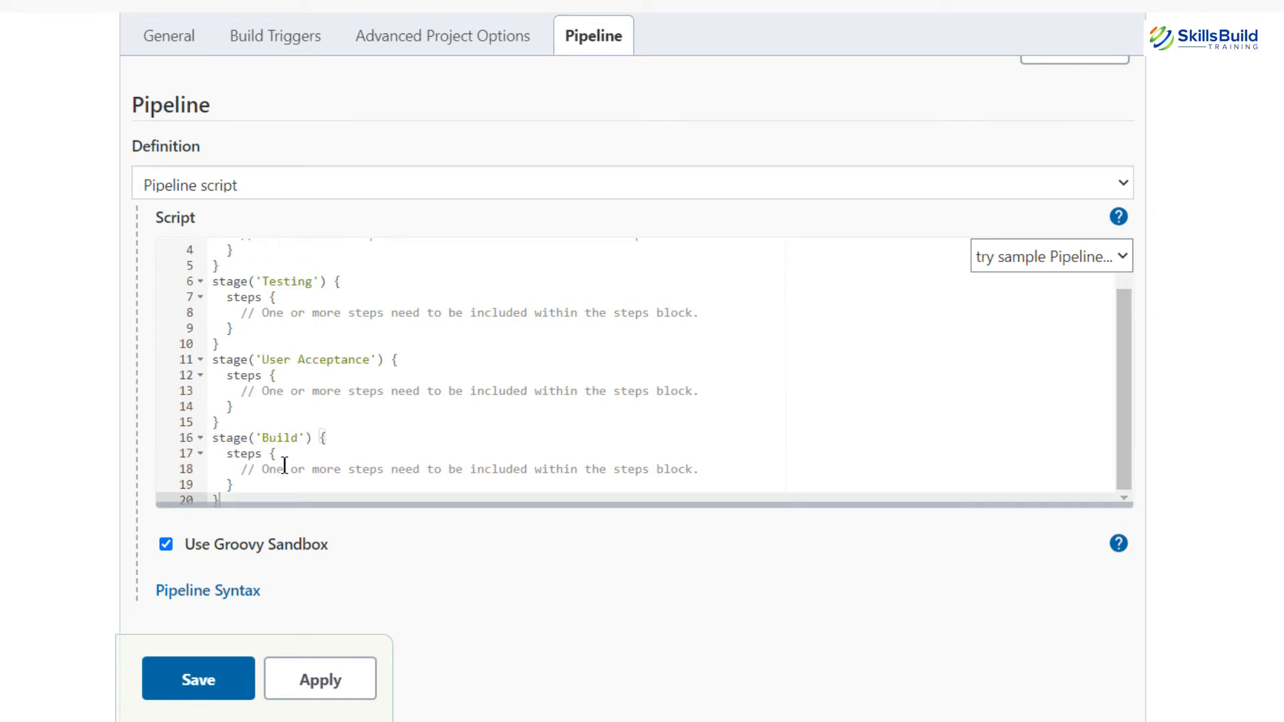
pyautogui.press('Up')
pyautogui.press('Up')
pyautogui.press('Up')
pyautogui.press('Up')
pyautogui.hotkey('ctrl', 'Right')
pyautogui.hotkey('ctrl', 'Right')
pyautogui.hotkey('ctrl', 'BackSpace')
pyautogui.write('Deployemnt')
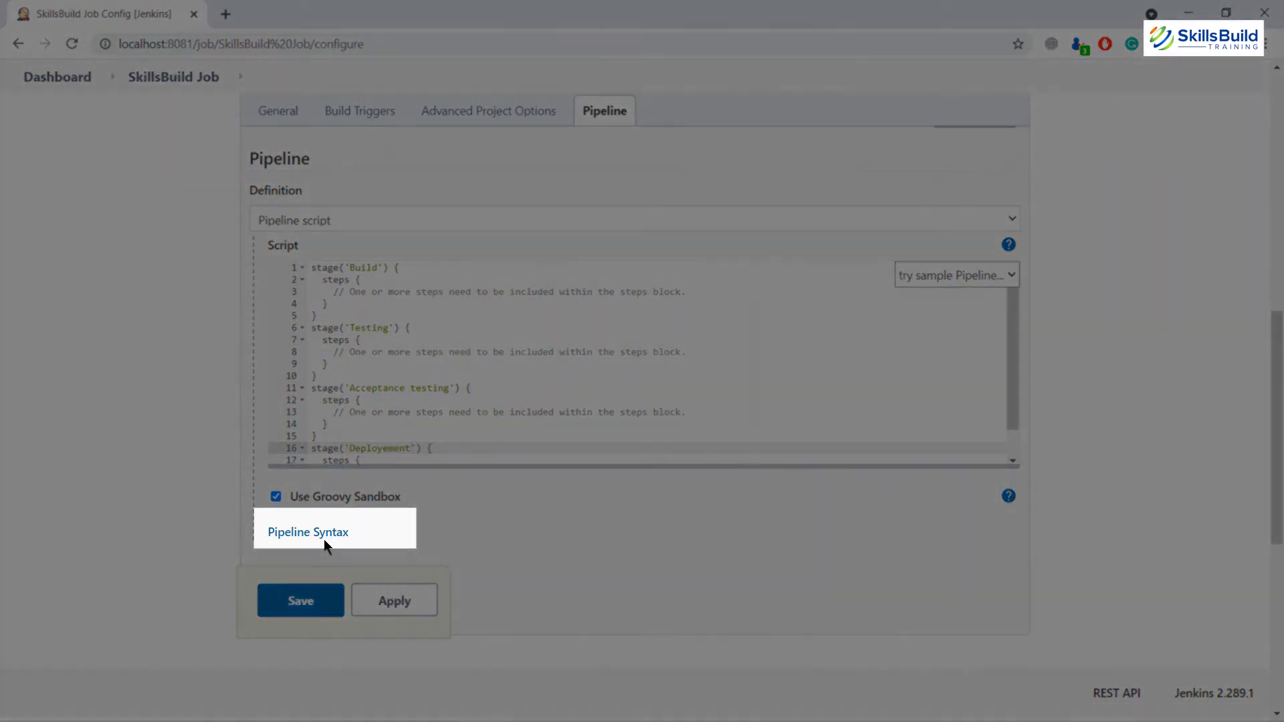
# Step: Generate an echo snippet with the message 'Build Stage' in the Snippet Generator
pyautogui.click(324, 535)
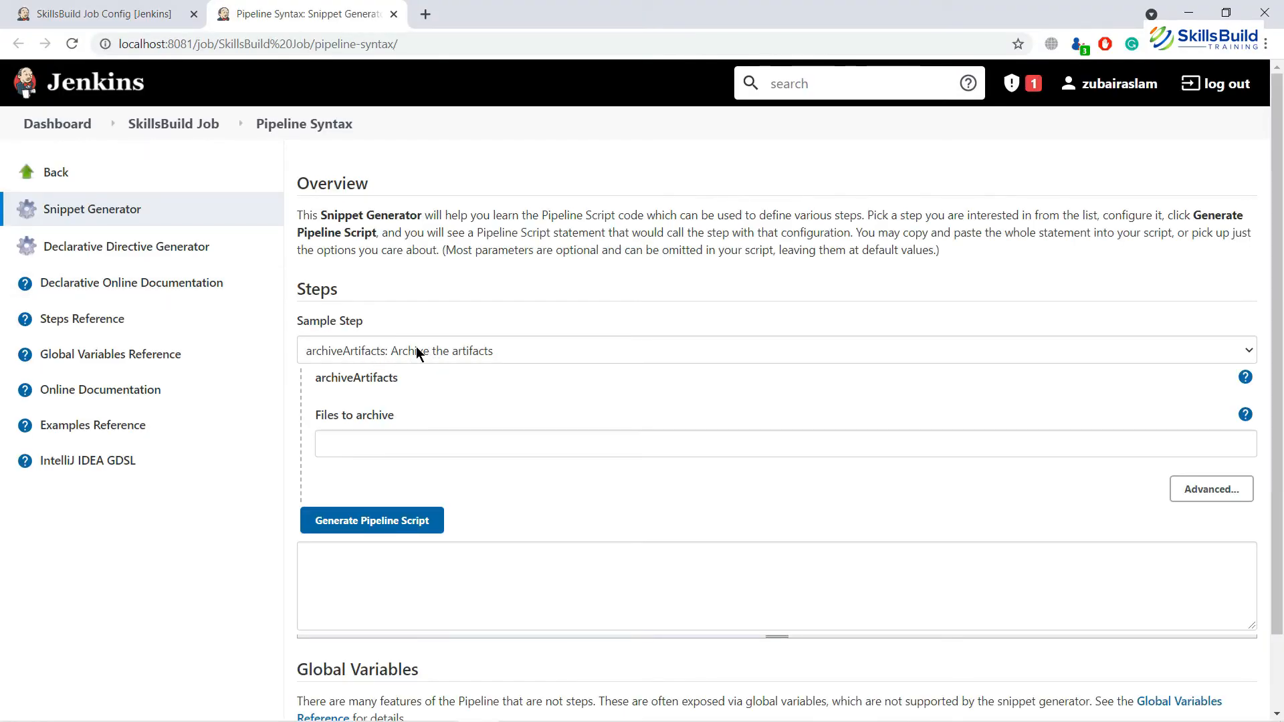
pyautogui.click(383, 348)
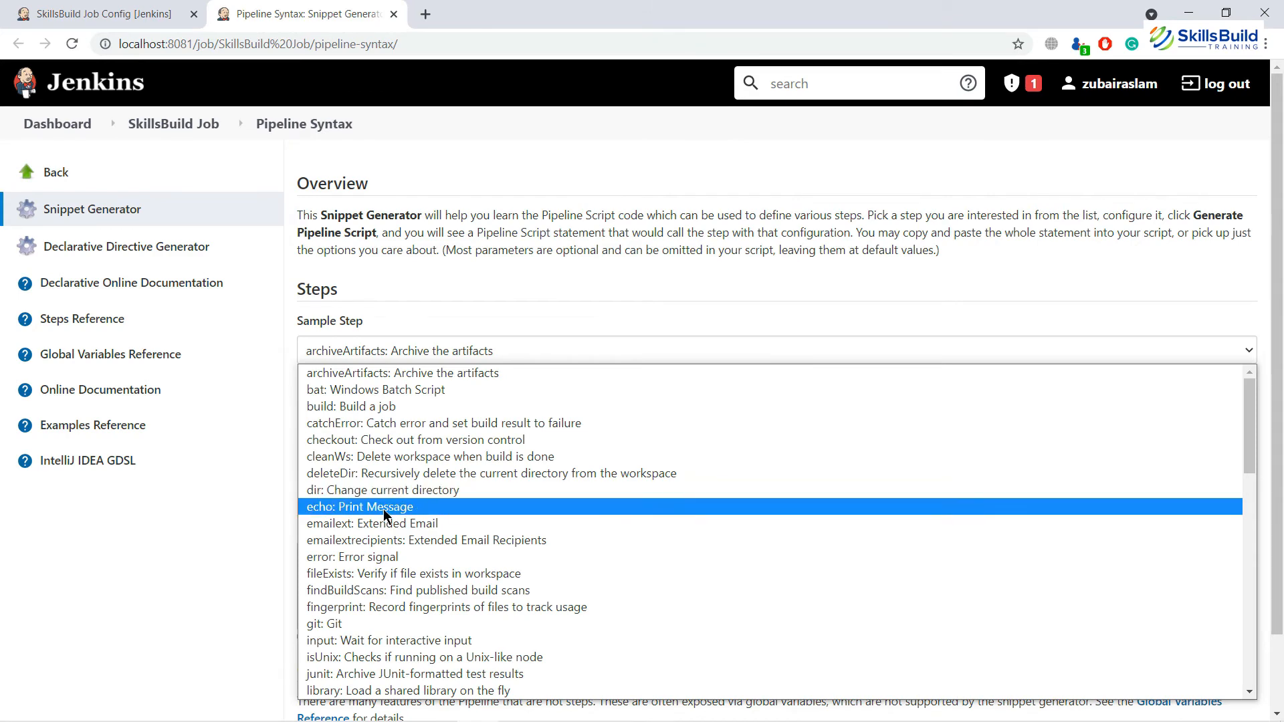
pyautogui.click(385, 510)
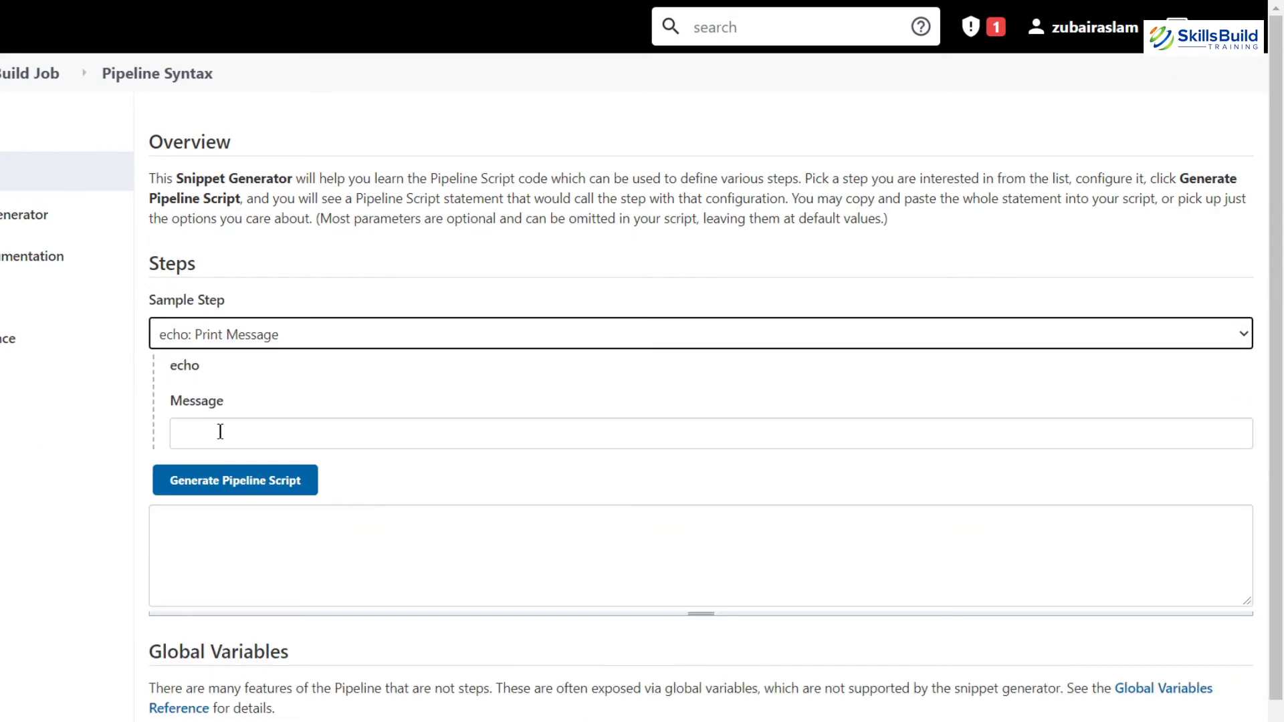
pyautogui.click(220, 432)
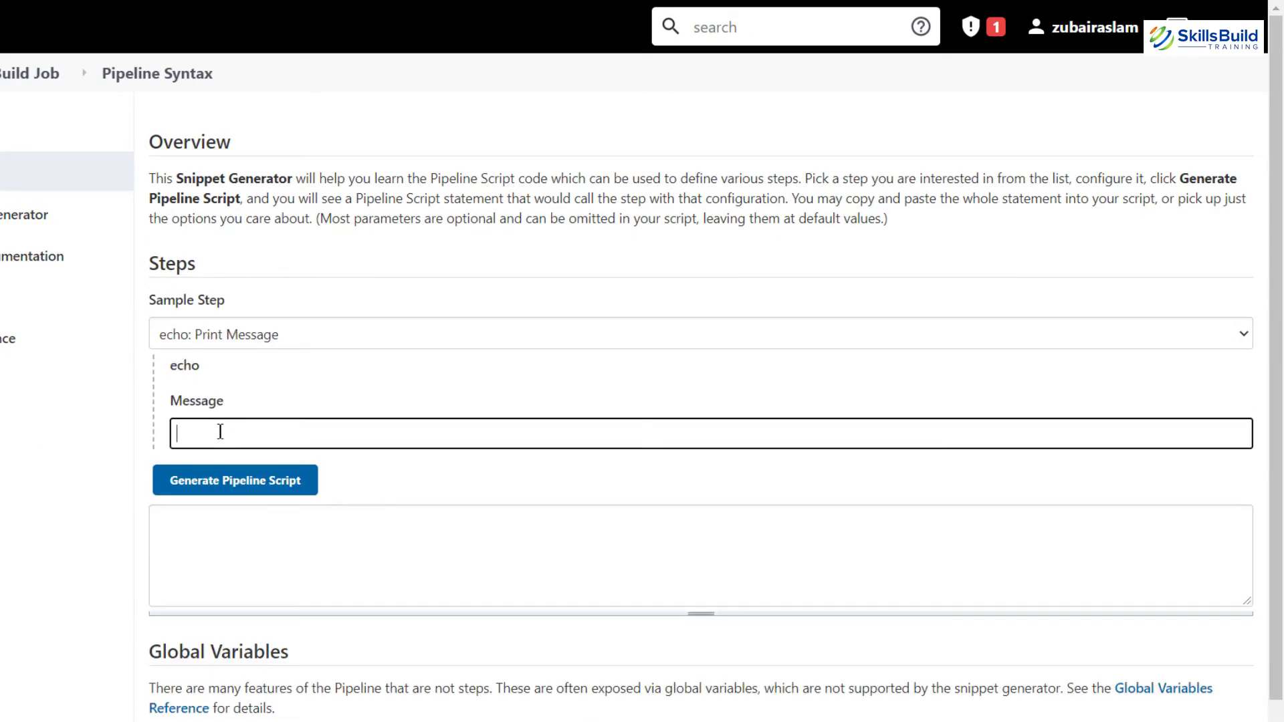
pyautogui.write('Build Stage')
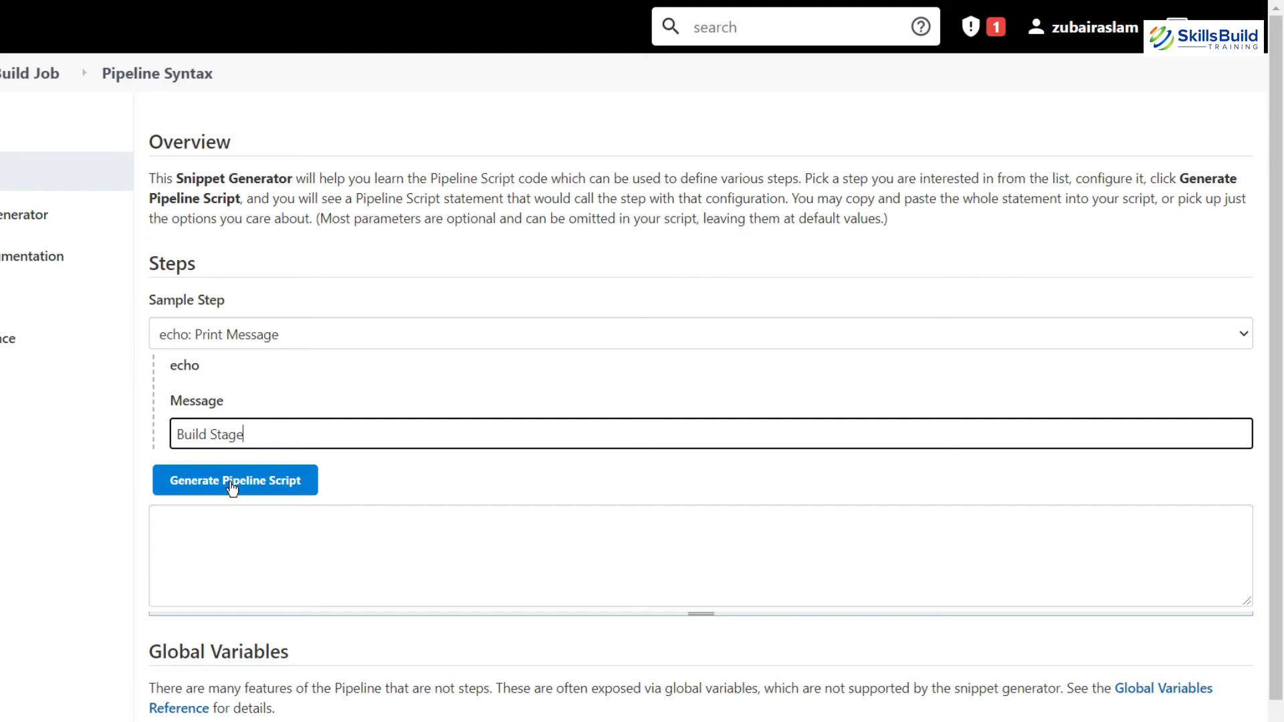
pyautogui.click(232, 487)
# Step: Copy the generated echo statement and return to the job's configuration tab
pyautogui.click(259, 518)
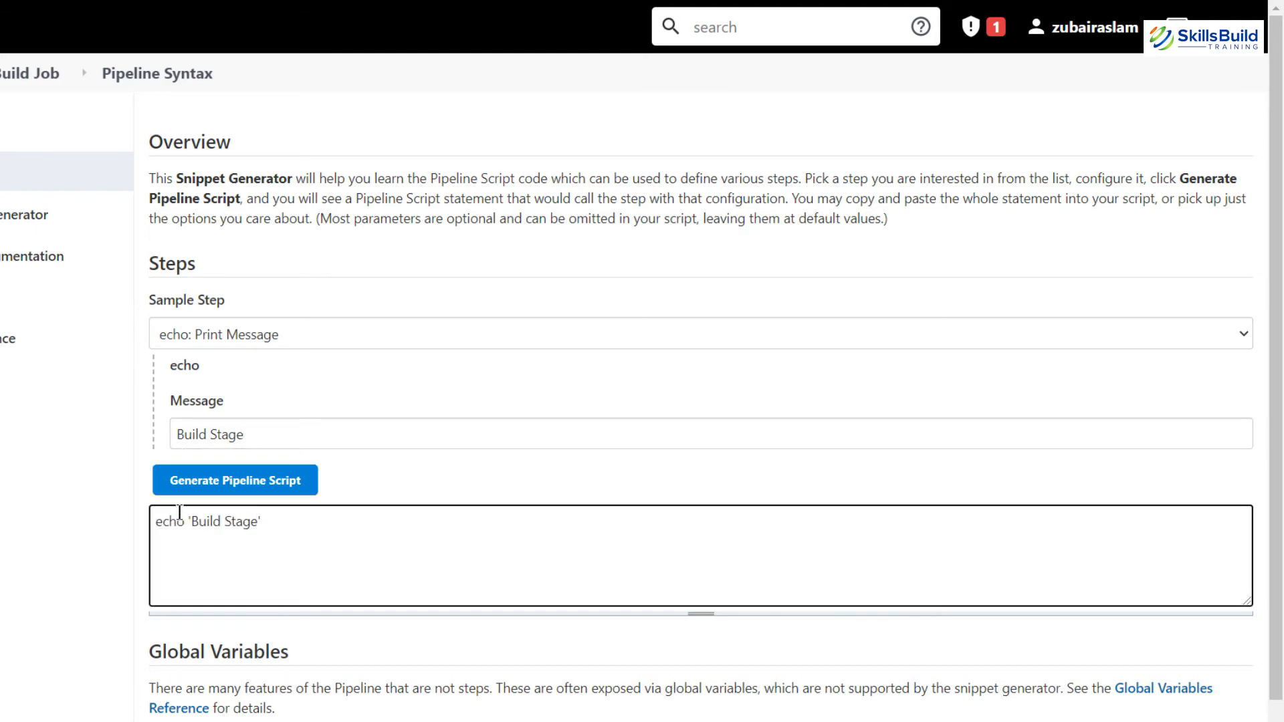
pyautogui.hotkey('ctrl', 'a')
pyautogui.hotkey('ctrl', 'c')
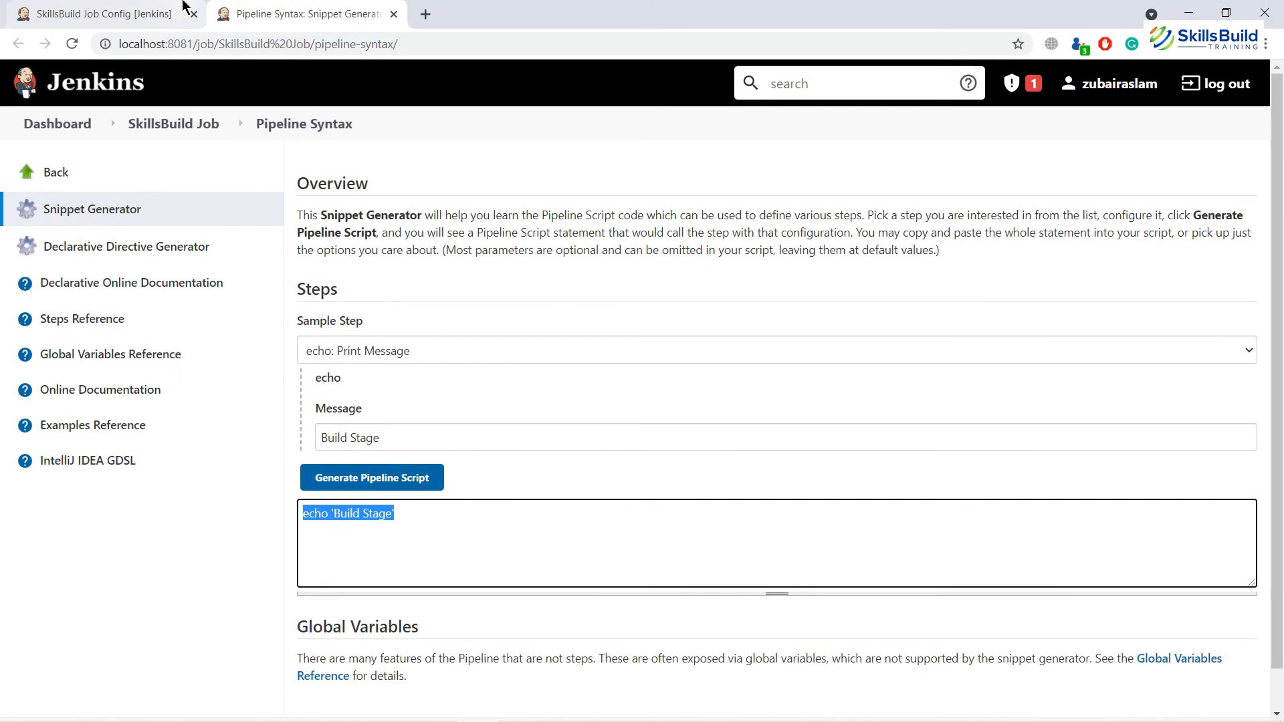
pyautogui.click(183, 7)
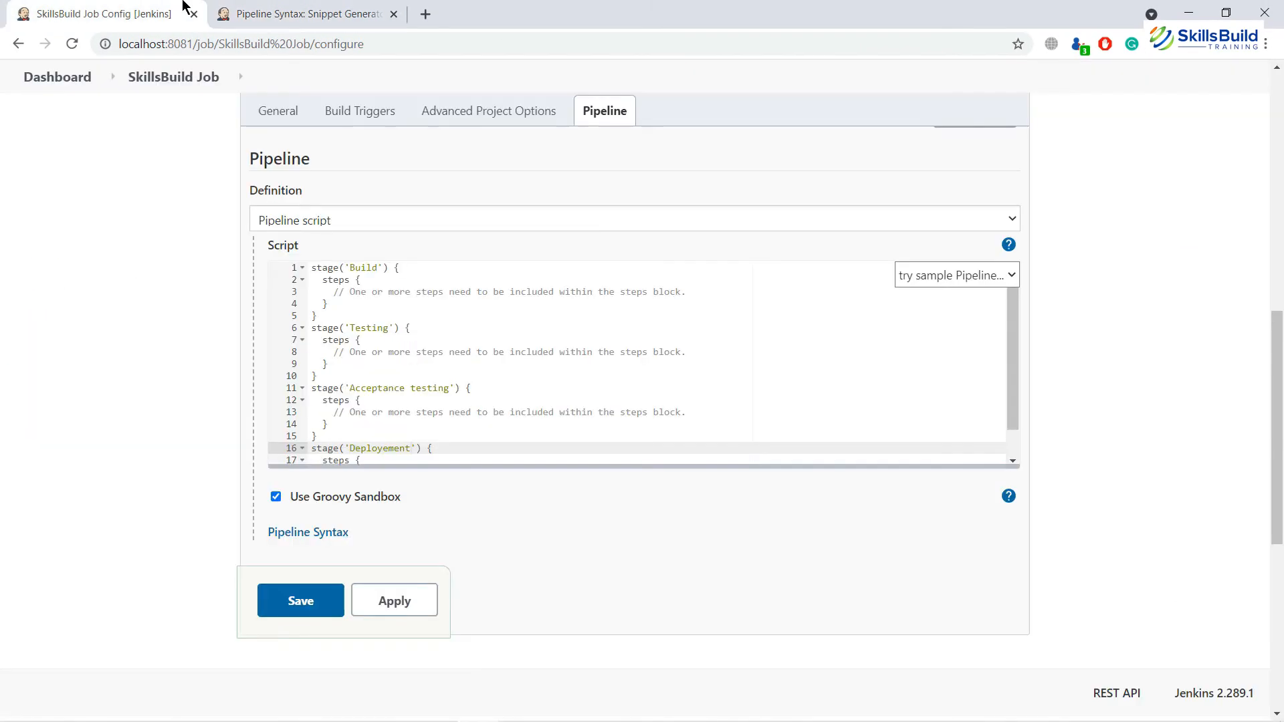
# Step: Replace the Build stage's placeholder comment with echo 'Build Stage'
pyautogui.click(330, 292)
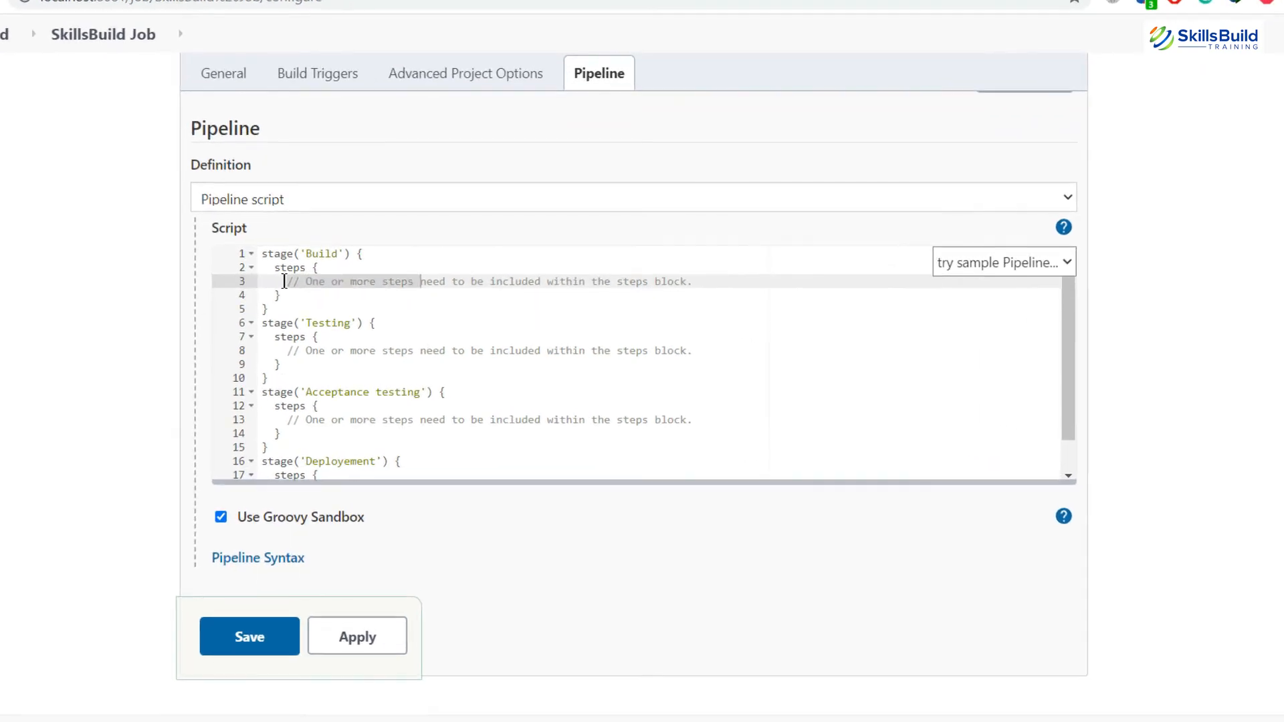
pyautogui.hotkey('shift', 'Right')
pyautogui.hotkey('shift', 'Right')
pyautogui.hotkey('shift', 'Right')
pyautogui.hotkey('shift', 'Right')
pyautogui.hotkey('shift', 'Right')
pyautogui.hotkey('shift', 'Right')
pyautogui.hotkey('shift', 'Right')
pyautogui.hotkey('shift', 'Right')
pyautogui.hotkey('shift', 'Right')
pyautogui.hotkey('shift', 'Right')
pyautogui.hotkey('shift', 'Right')
pyautogui.hotkey('shift', 'Right')
pyautogui.hotkey('shift', 'Right')
pyautogui.hotkey('shift', 'Right')
pyautogui.hotkey('shift', 'Right')
pyautogui.hotkey('shift', 'Right')
pyautogui.hotkey('shift', 'Right')
pyautogui.hotkey('shift', 'Right')
pyautogui.hotkey('shift', 'Right')
pyautogui.hotkey('shift', 'Right')
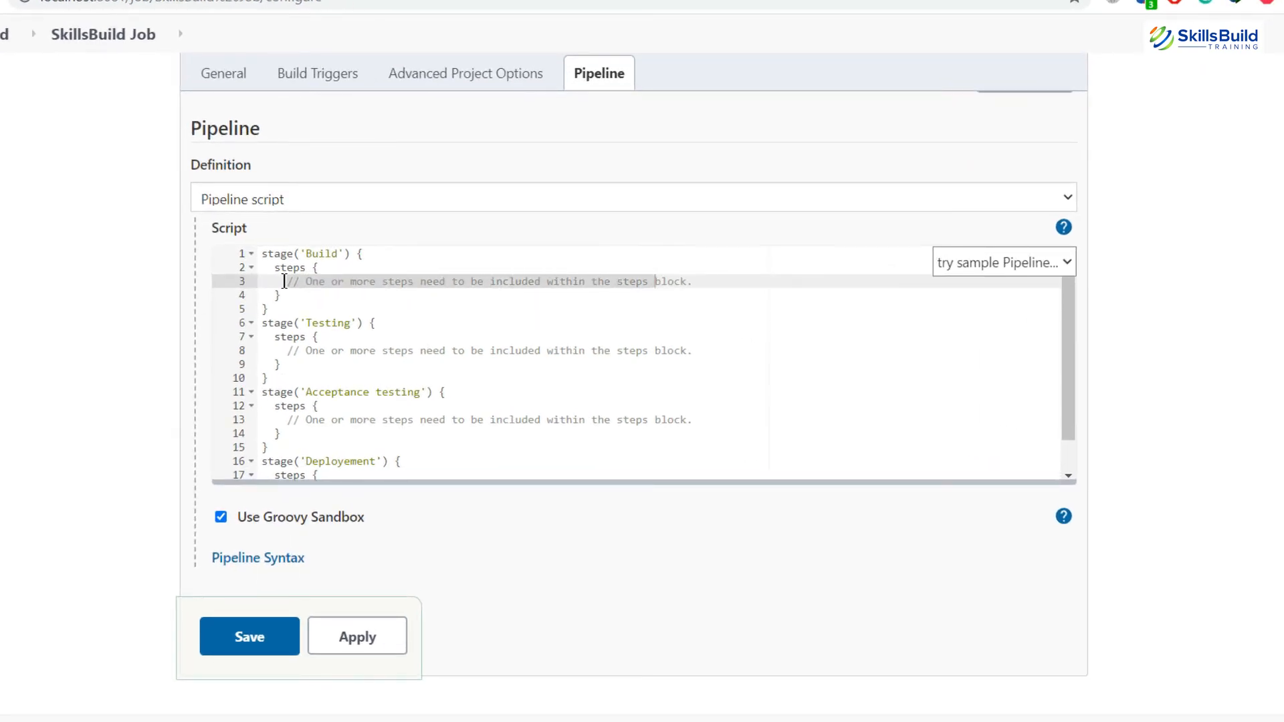
pyautogui.hotkey('shift', 'Right')
pyautogui.hotkey('shift', 'Right')
pyautogui.hotkey('shift', 'Right')
pyautogui.hotkey('shift', 'Right')
pyautogui.hotkey('shift', 'Right')
pyautogui.hotkey('shift', 'Right')
pyautogui.write("echo 'Build Stage'")
# Step: Make the Testing stage echo 'testing Stage'
pyautogui.press('Down')
pyautogui.press('Down')
pyautogui.press('Down')
pyautogui.press('Down')
pyautogui.press('Down')
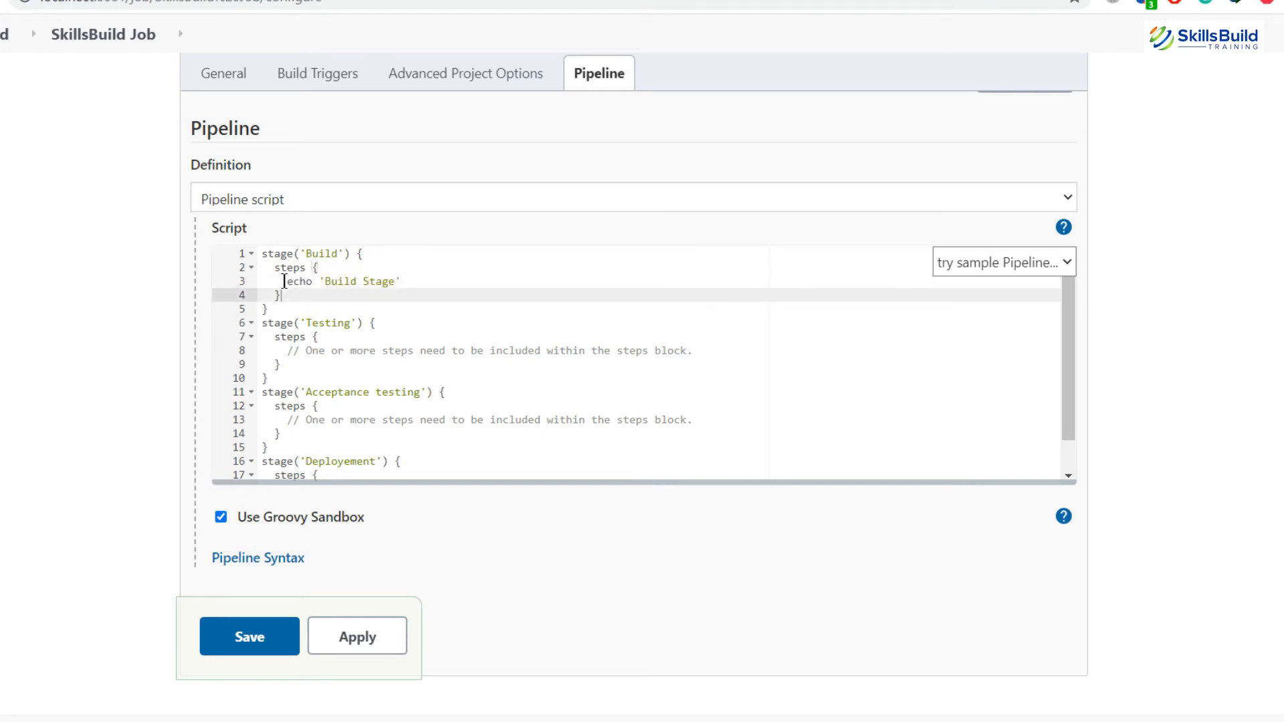
pyautogui.press('Left')
pyautogui.press('Left')
pyautogui.press('Left')
pyautogui.press('Left')
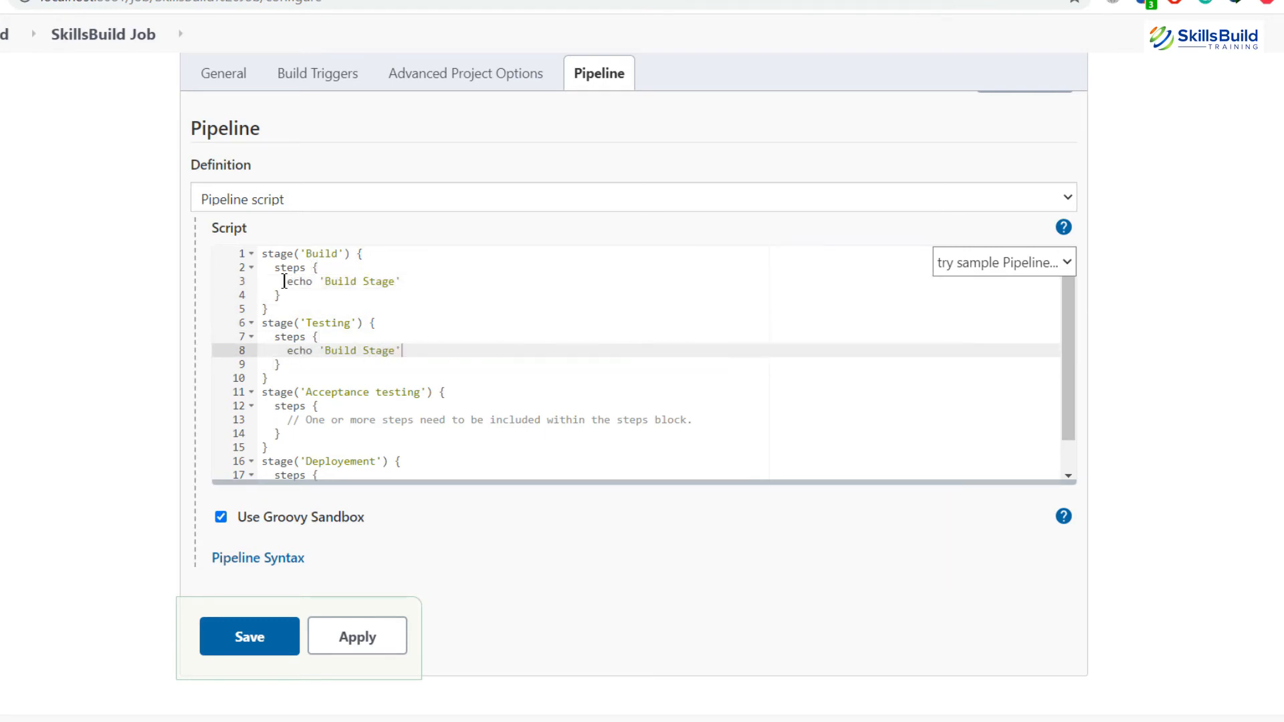
pyautogui.press('Left')
pyautogui.press('Left')
pyautogui.press('Right')
pyautogui.hotkey('ctrl', 'shift', 'Left')
pyautogui.press('Left')
pyautogui.press('Left')
pyautogui.hotkey('ctrl', 'shift', 'Left')
pyautogui.write('testing')
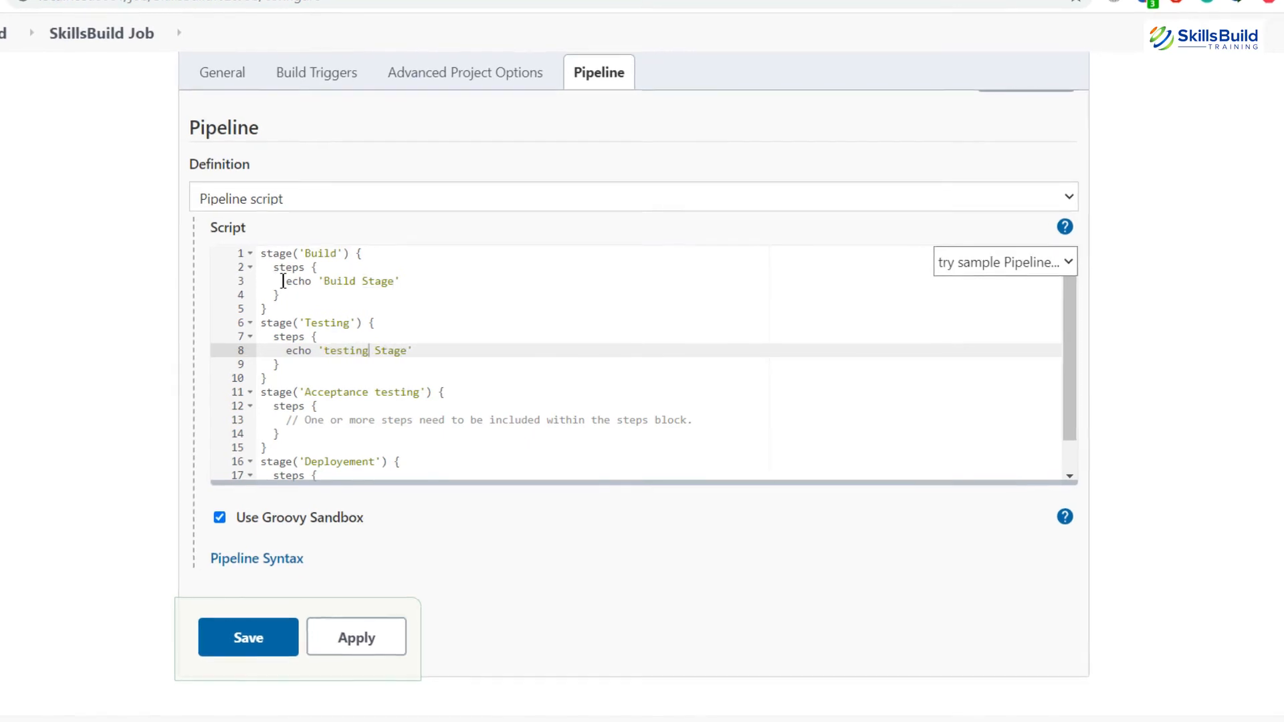
# Step: Make the third stage echo 'Acceptence testing Stage'
pyautogui.press('Down')
pyautogui.press('Down')
pyautogui.press('Down')
pyautogui.press('Down')
pyautogui.press('Down')
pyautogui.press('Home')
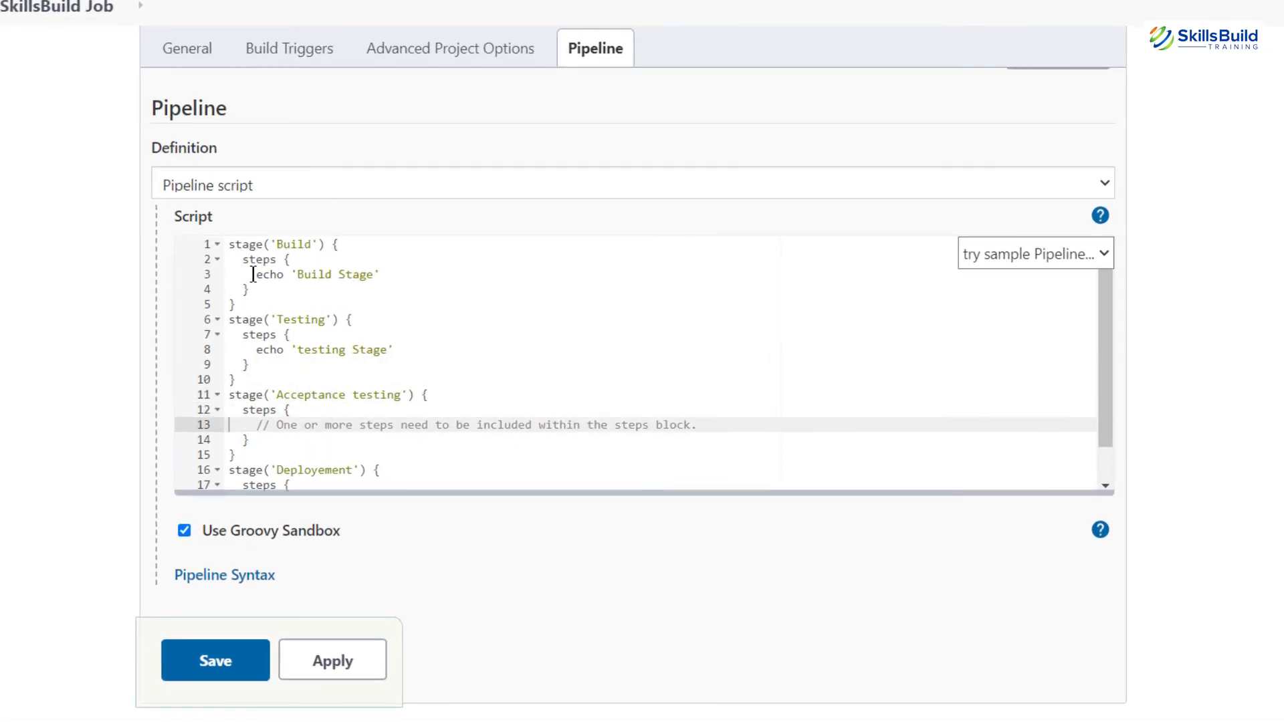
pyautogui.press('Home')
pyautogui.hotkey('shift', 'End')
pyautogui.hotkey('ctrl', 'v')
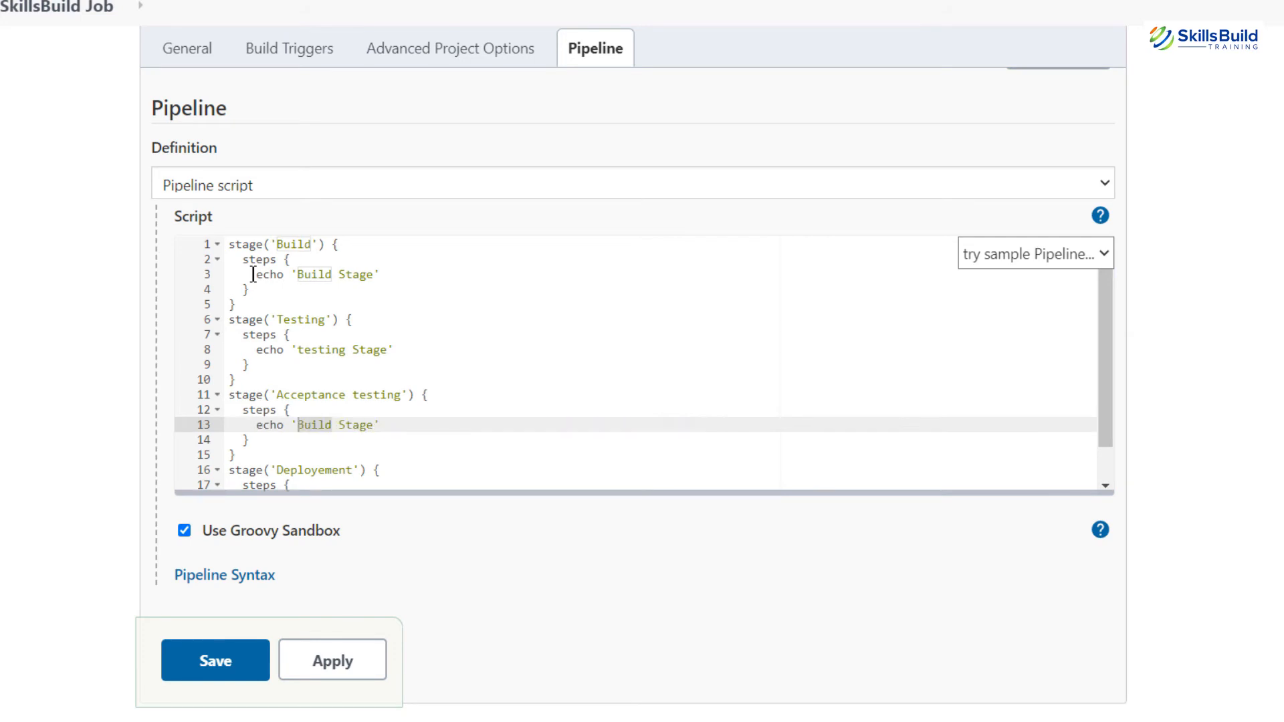
pyautogui.hotkey('ctrl', 'shift', 'Right')
pyautogui.write('Accepte')
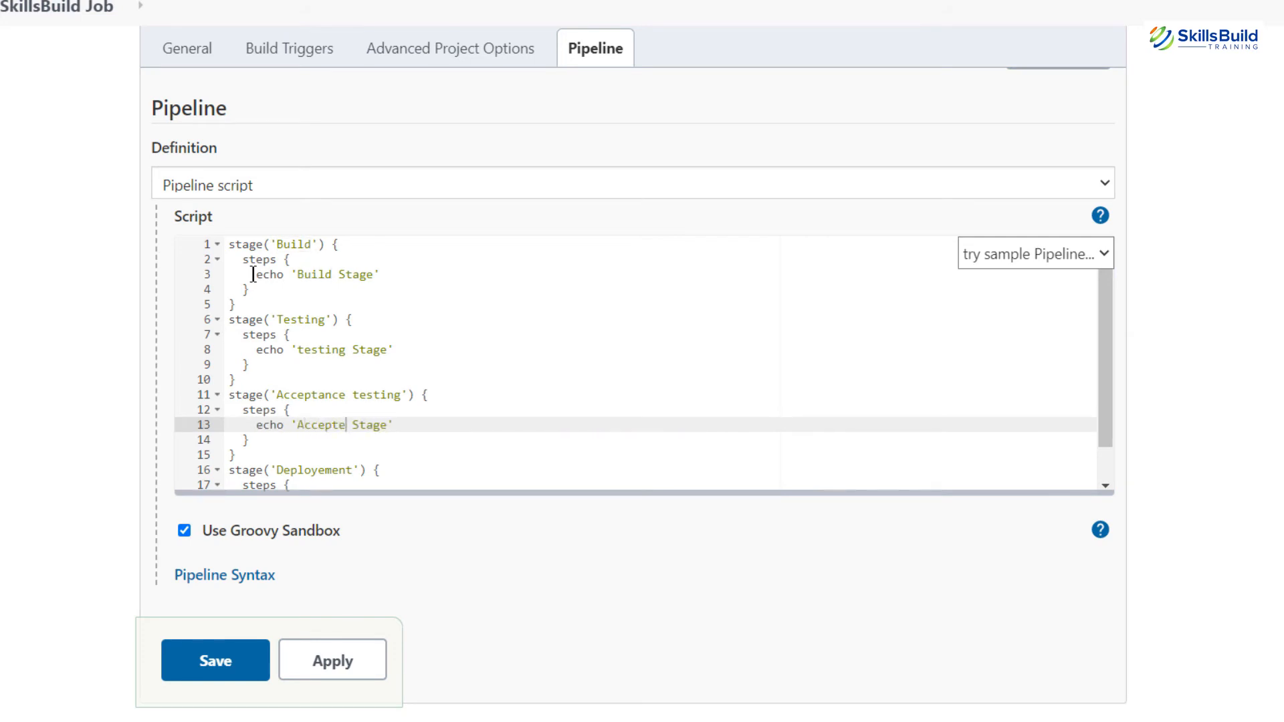
pyautogui.write('nce testing')
# Step: Make the last stage echo 'Deployement Stage'
pyautogui.press('Down')
pyautogui.press('Down')
pyautogui.press('Down')
pyautogui.press('Down')
pyautogui.press('Down')
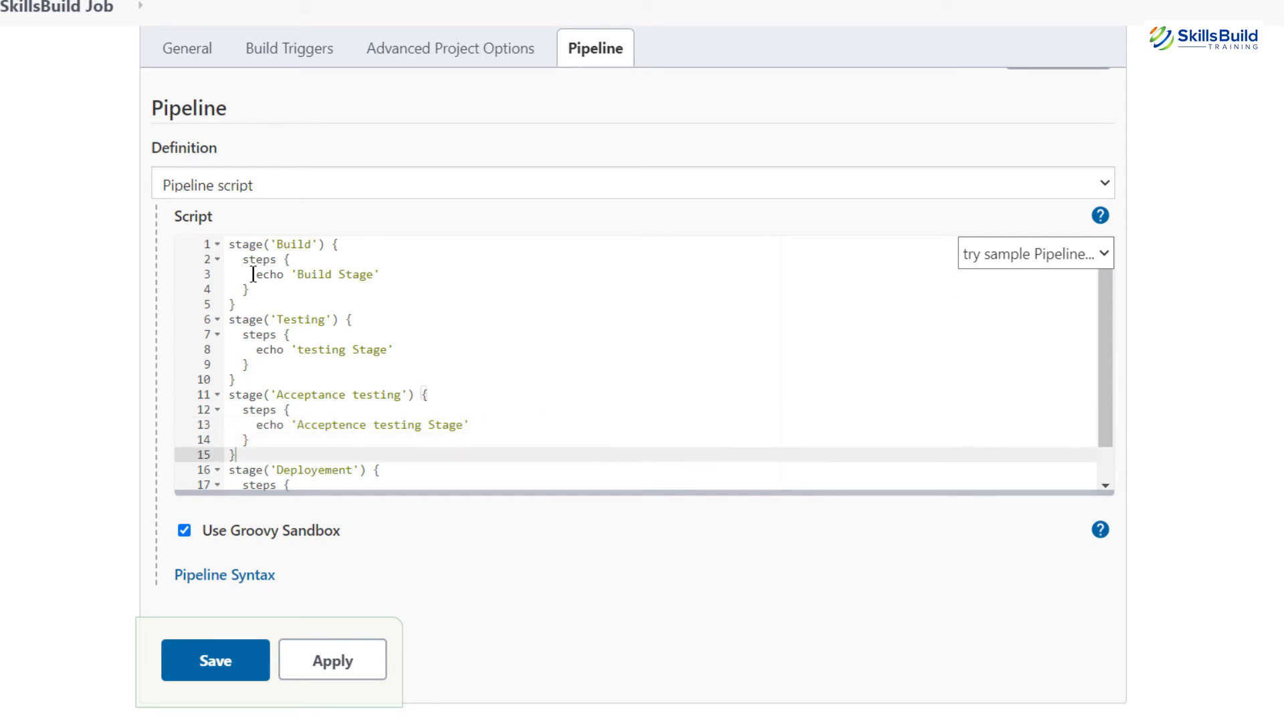
pyautogui.press('Home')
pyautogui.hotkey('shift', 'End')
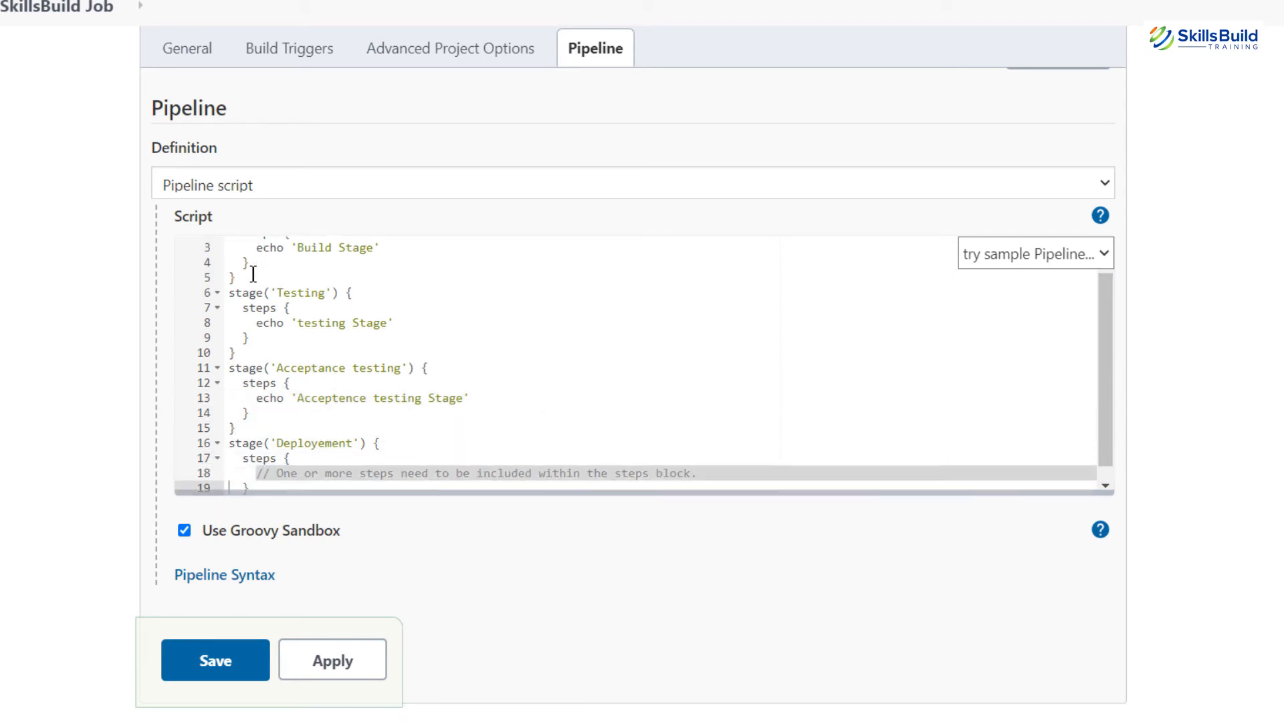
pyautogui.hotkey('ctrl', 'v')
pyautogui.press('Left')
pyautogui.press('Left')
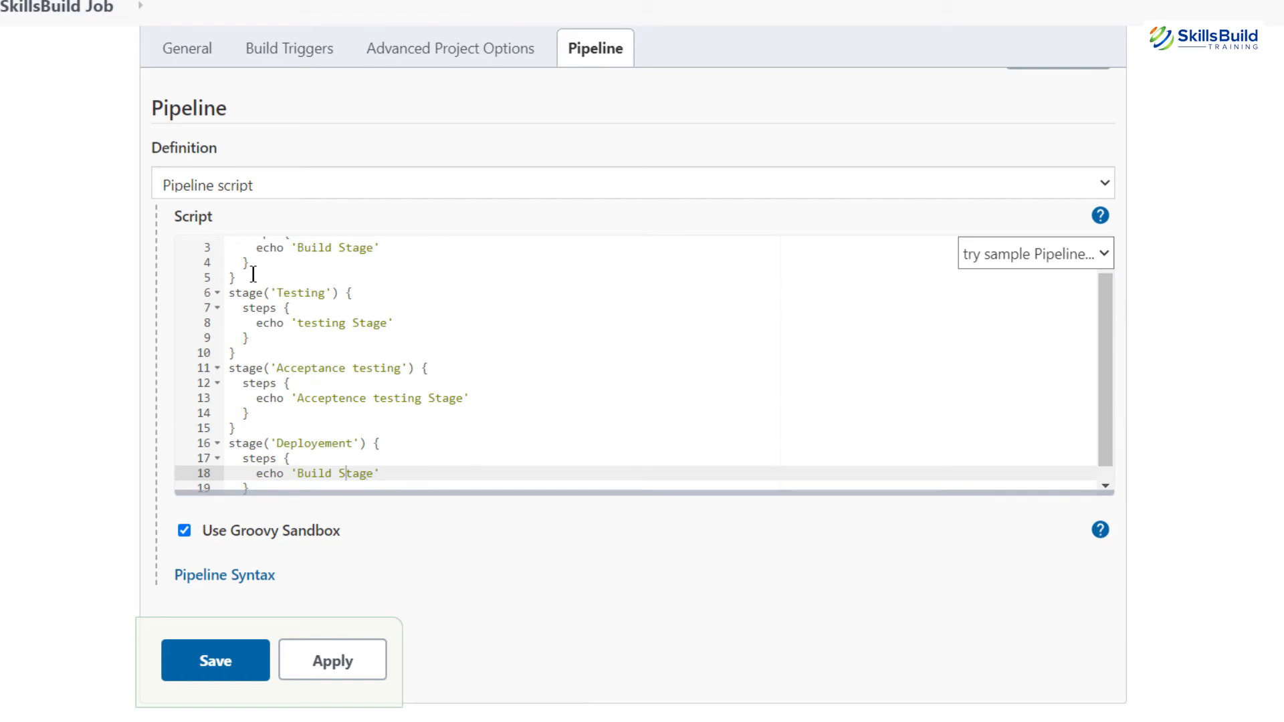
pyautogui.press('Left')
pyautogui.press('Left')
pyautogui.hotkey('ctrl', 'shift', 'Left')
pyautogui.write('Deployement')
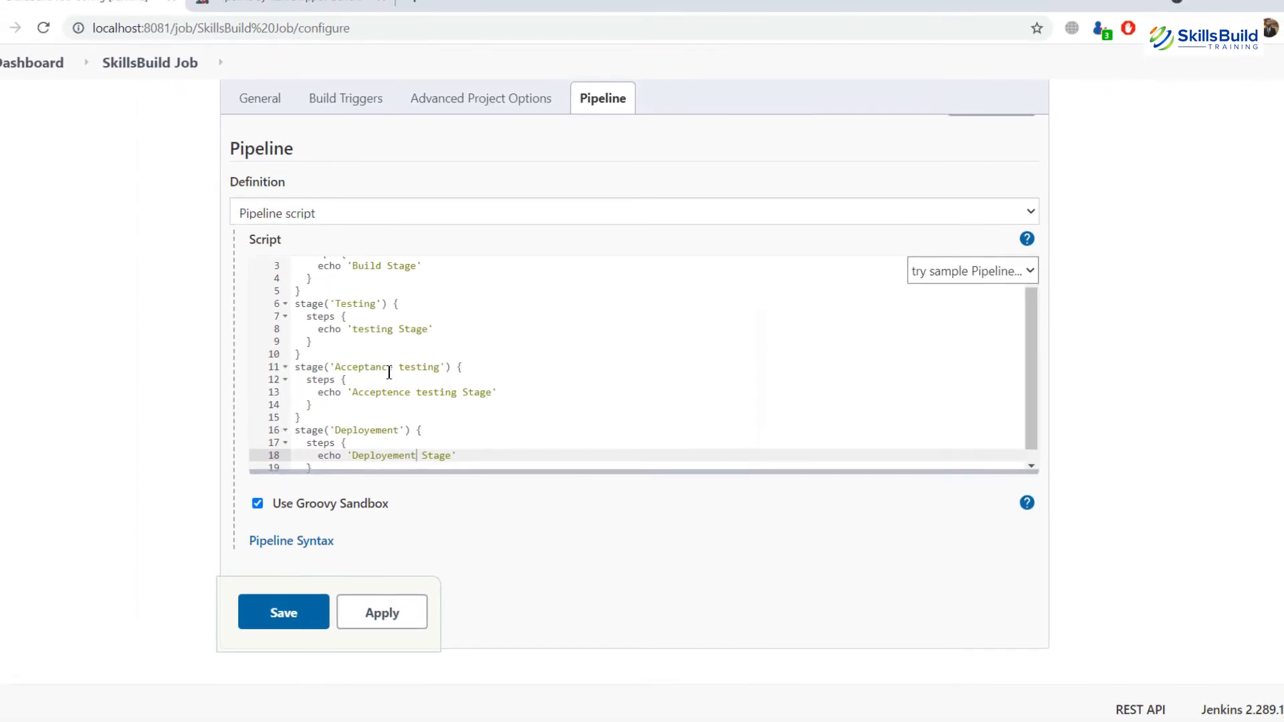
# Step: Insert four blank lines at the very top of the script, above stage('Build')
pyautogui.scroll(1, 390, 372)
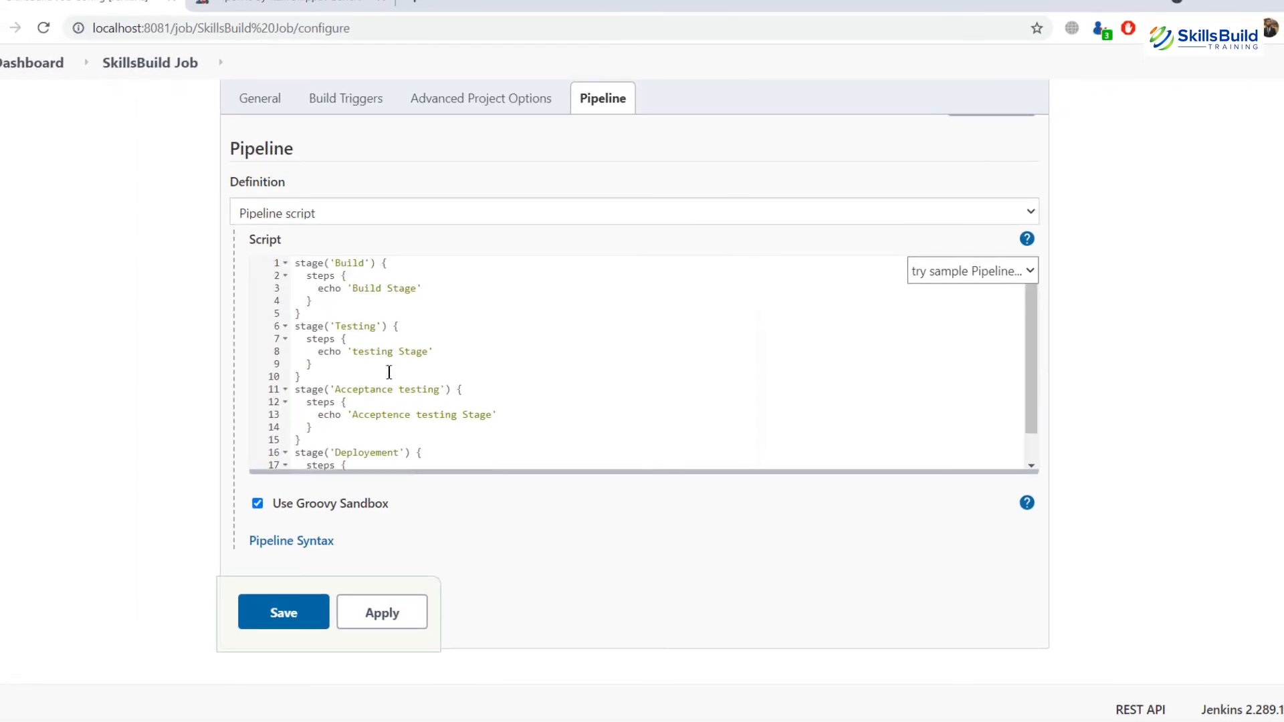
pyautogui.hotkey('ctrl', 'Home')
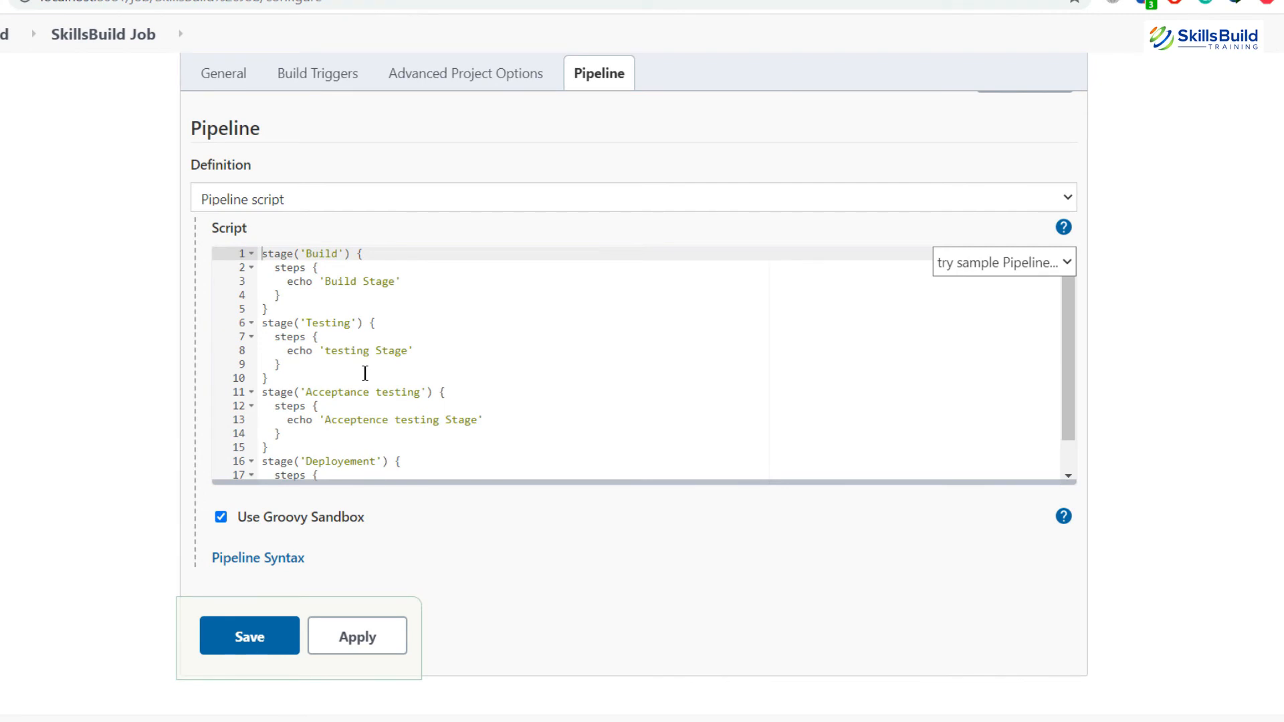
pyautogui.press('Return')
pyautogui.press('Return')
pyautogui.press('Return')
pyautogui.press('Return')
pyautogui.press('Return')
pyautogui.press('Return')
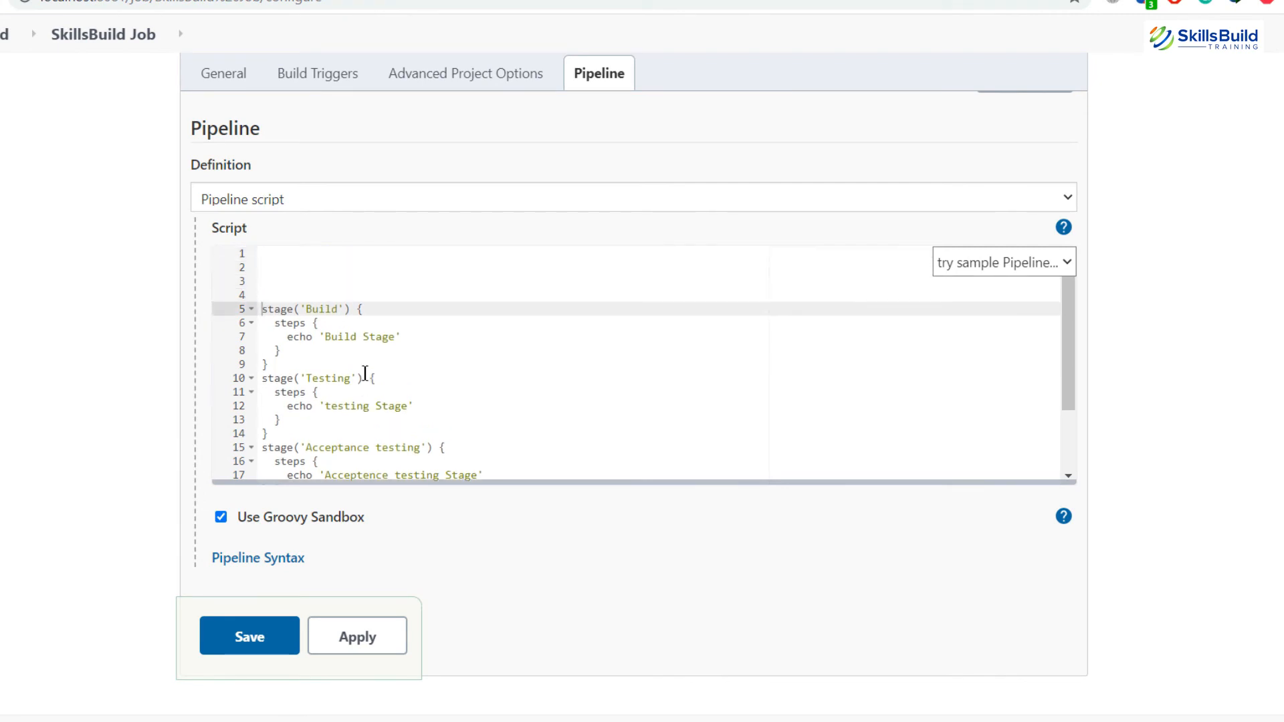
# Step: Open the script with pipeline {, agent any and stages{ above stage('Build'), removing the stray brace and blank lines
pyautogui.press('Up')
pyautogui.press('Up')
pyautogui.press('Up')
pyautogui.press('Up')
pyautogui.press('Up')
pyautogui.press('Up')
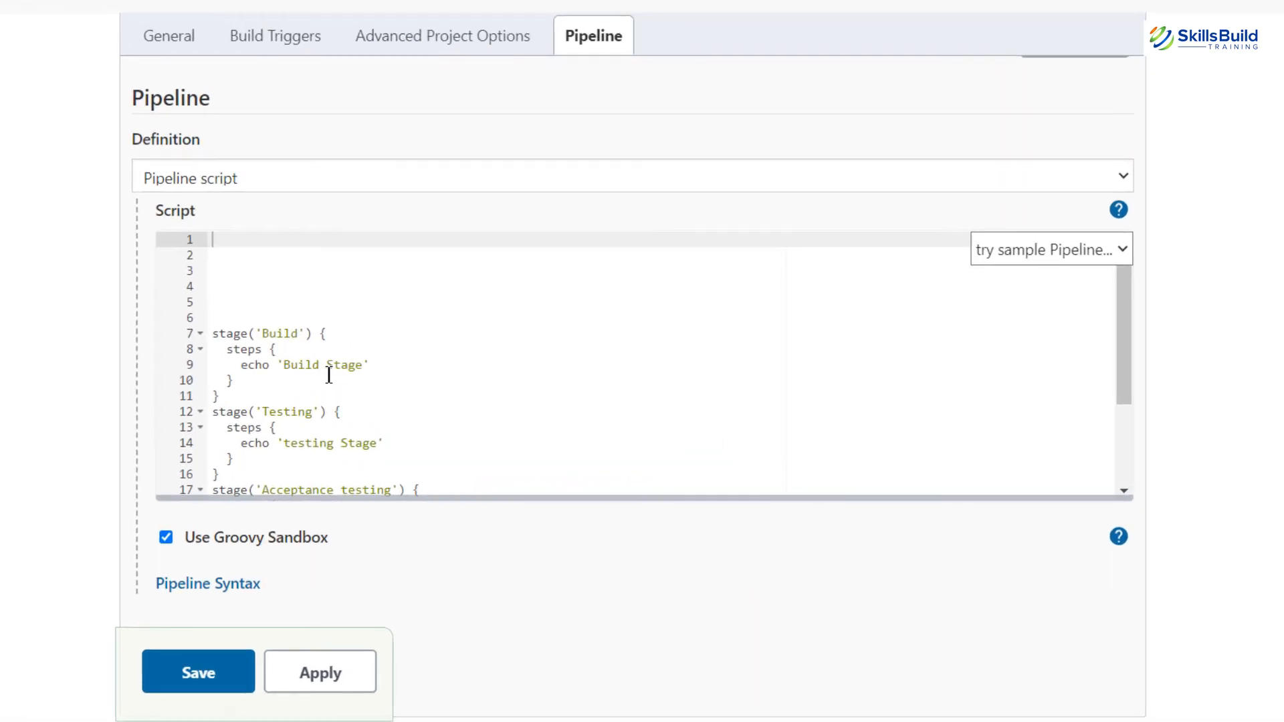
pyautogui.write('pipeline {')
pyautogui.press('Return')
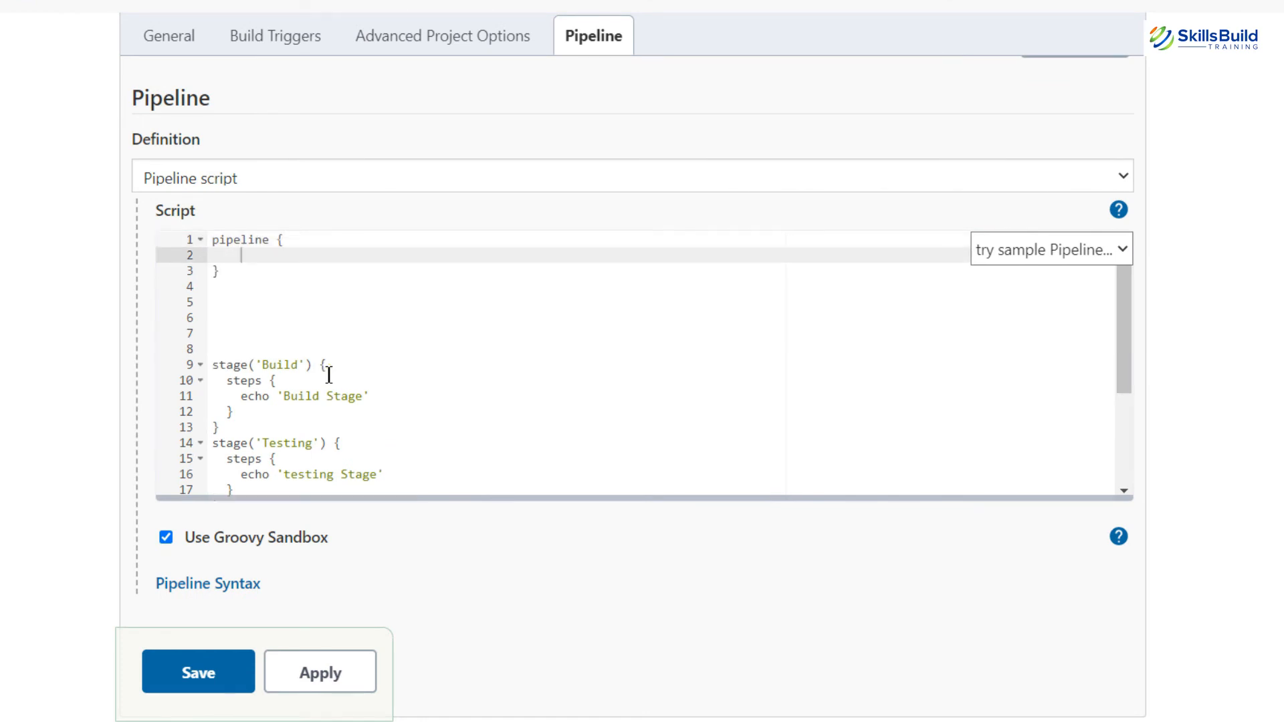
pyautogui.write('agent any')
pyautogui.press('Down')
pyautogui.press('BackSpace')
pyautogui.press('Delete')
pyautogui.press('Delete')
pyautogui.press('Delete')
pyautogui.press('Delete')
pyautogui.press('Delete')
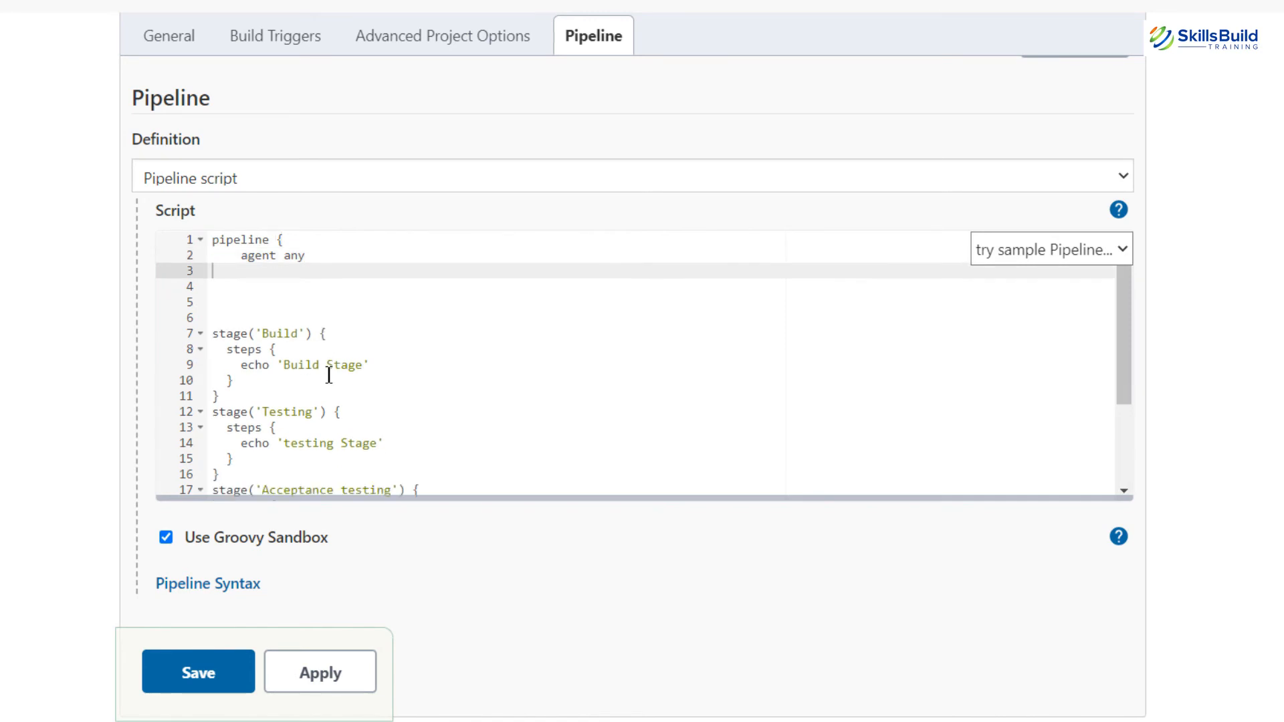
pyautogui.press('Tab')
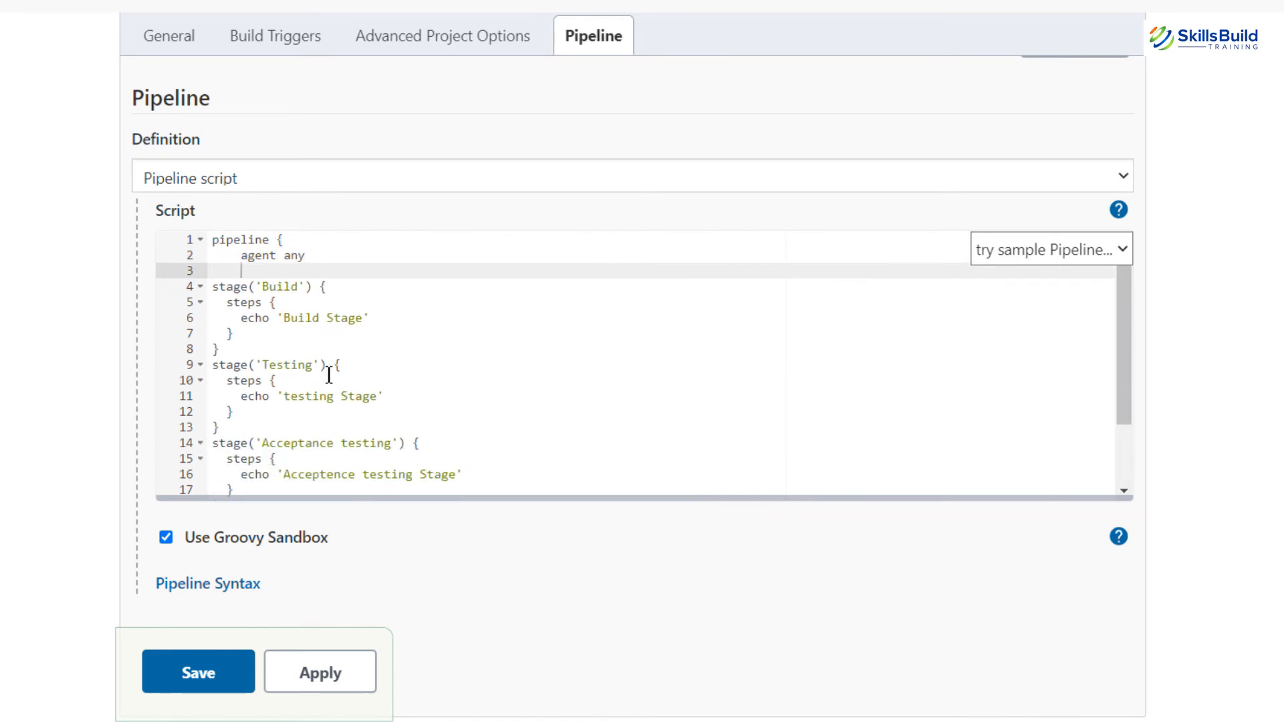
pyautogui.write('stages{')
pyautogui.press('Down')
pyautogui.press('Down')
pyautogui.press('Down')
pyautogui.press('Down')
pyautogui.press('Down')
pyautogui.press('Down')
pyautogui.press('Down')
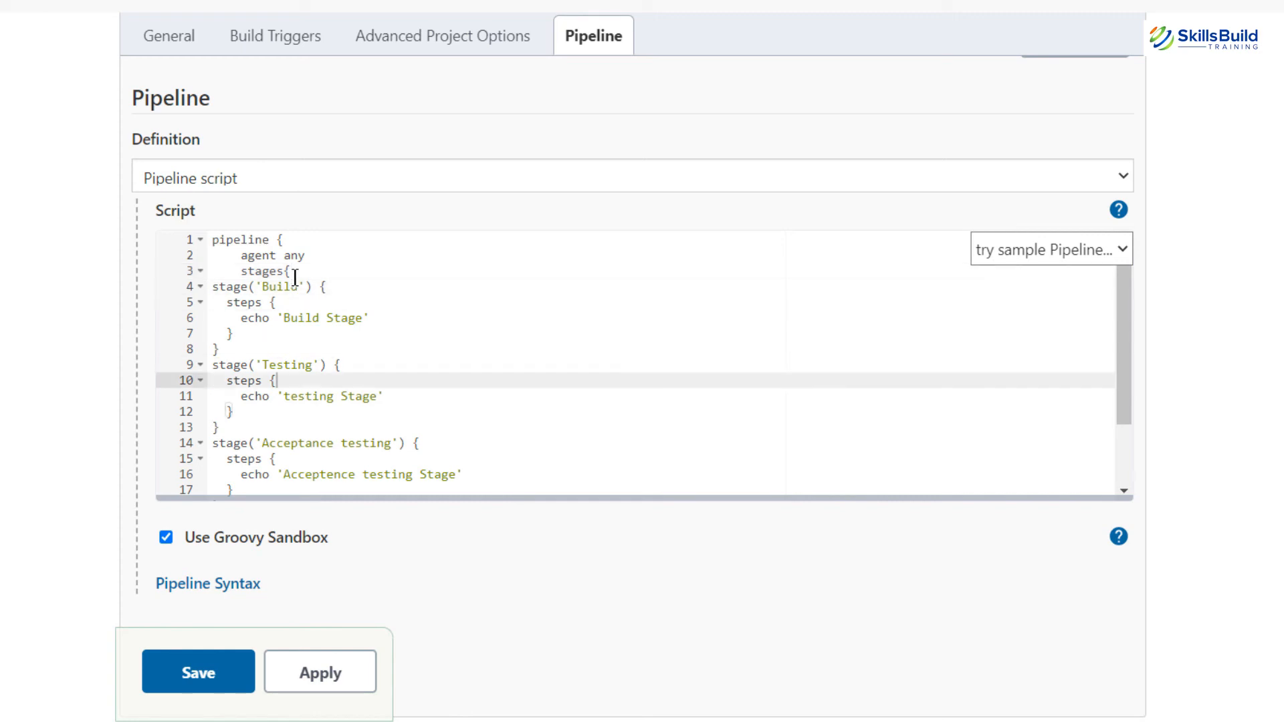
pyautogui.press('Down')
pyautogui.press('Down')
pyautogui.press('Down')
pyautogui.press('Down')
pyautogui.press('Down')
pyautogui.press('Down')
pyautogui.press('Down')
pyautogui.press('Down')
pyautogui.press('Down')
pyautogui.press('Down')
pyautogui.press('Down')
pyautogui.press('Down')
pyautogui.press('Down')
# Step: Enlarge the script editor, add the closing braces on lines 24–25, and apply the configuration
pyautogui.moveTo(688, 498); pyautogui.dragTo(686, 594)
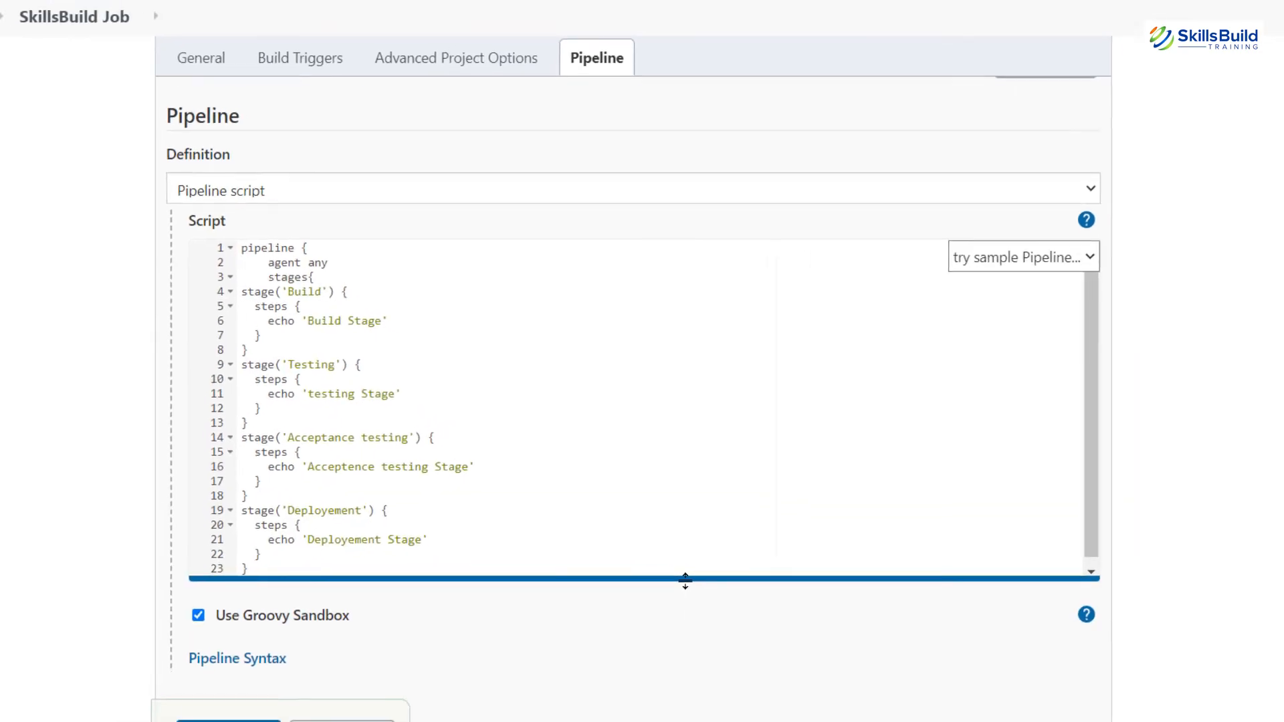
pyautogui.moveTo(678, 545); pyautogui.dragTo(677, 607)
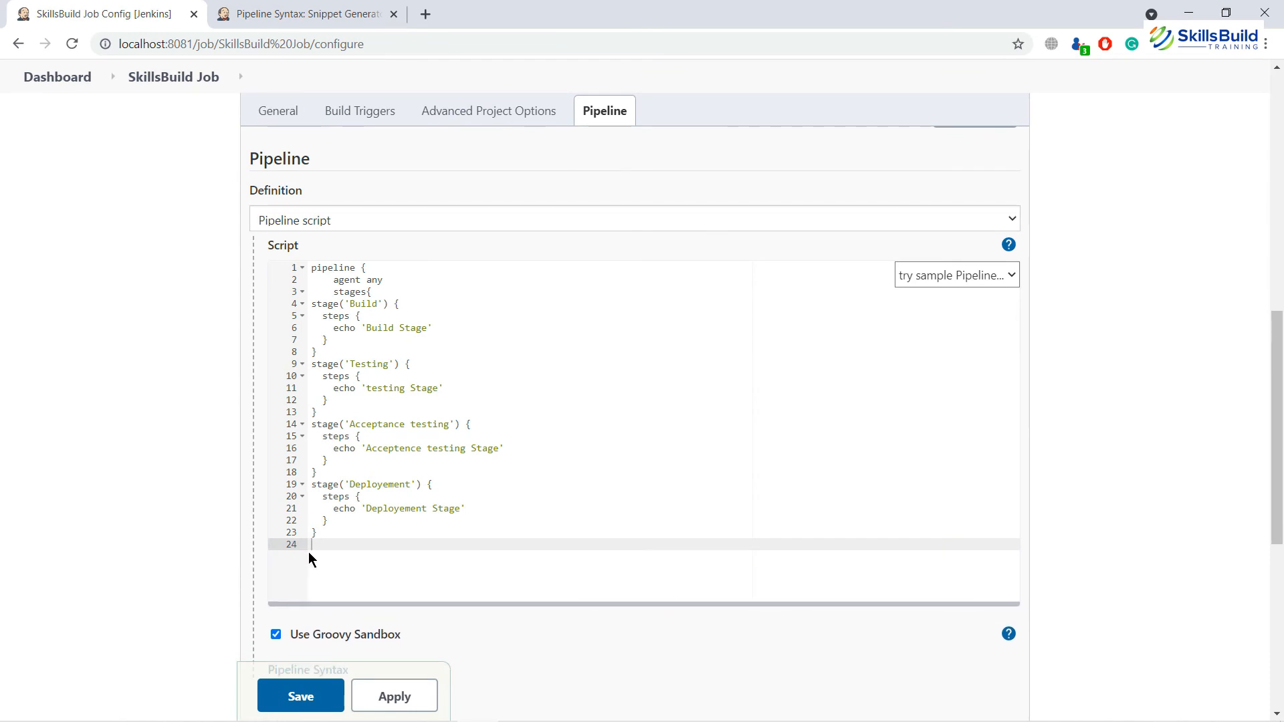
pyautogui.write('}')
pyautogui.press('Return')
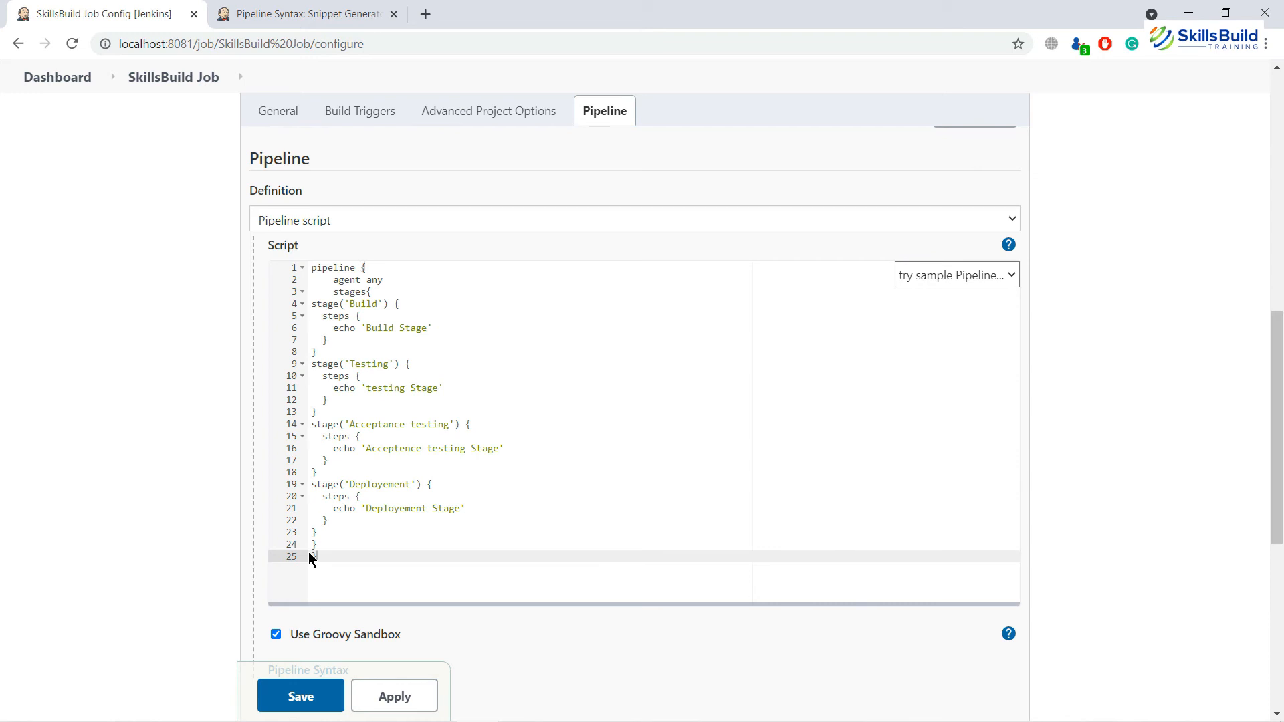
pyautogui.press('Up')
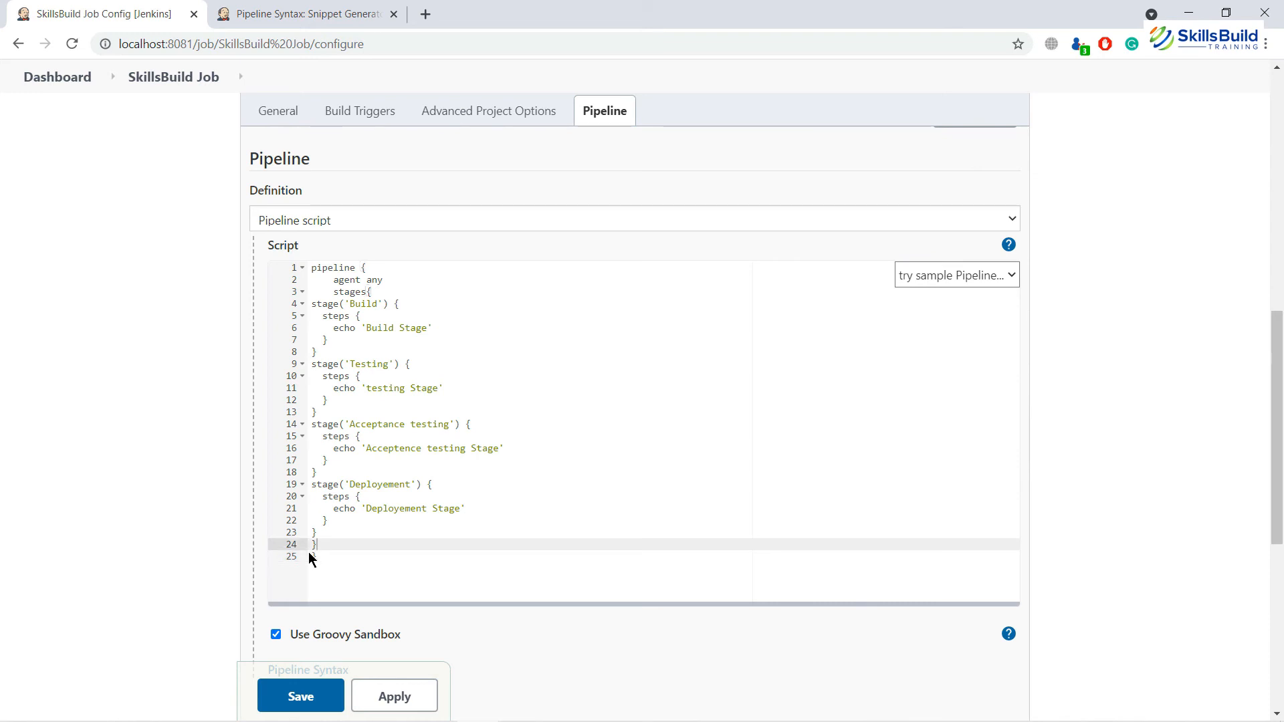
pyautogui.press('Up')
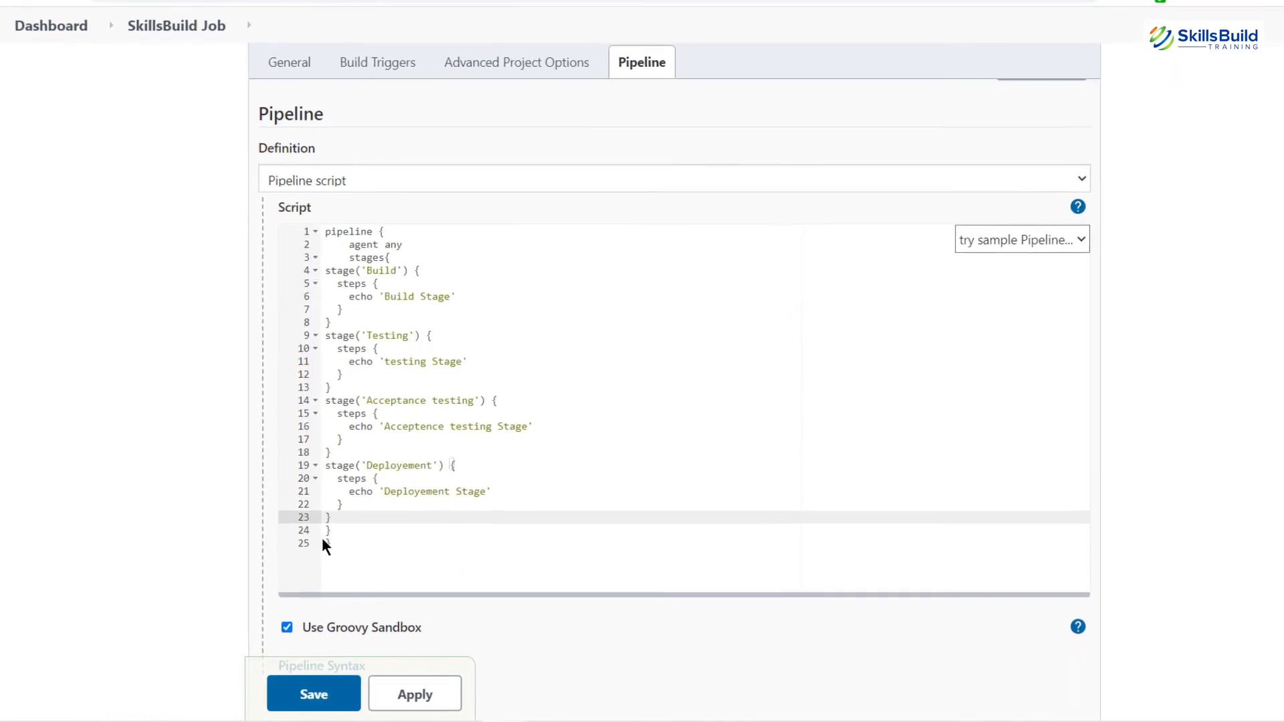
pyautogui.click(441, 705)
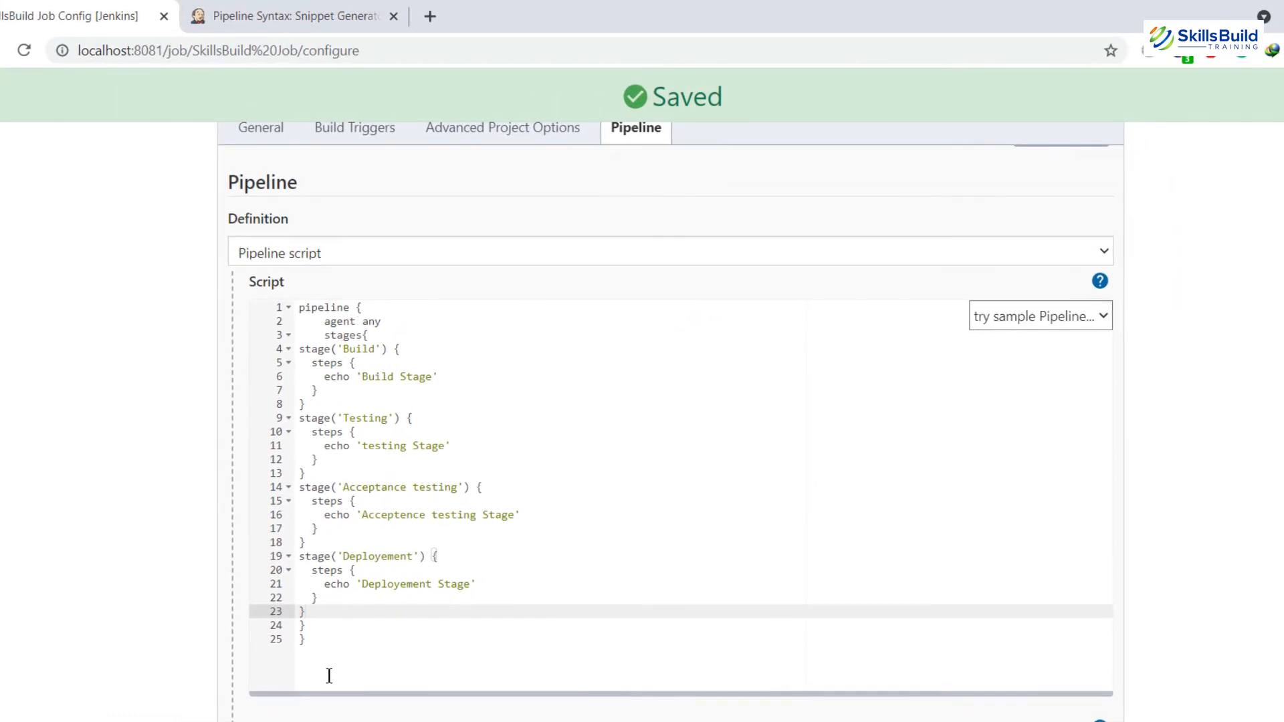
# Step: Save the job and run build #1, with Build through Deployement succeeding in Stage View
pyautogui.click(298, 696)
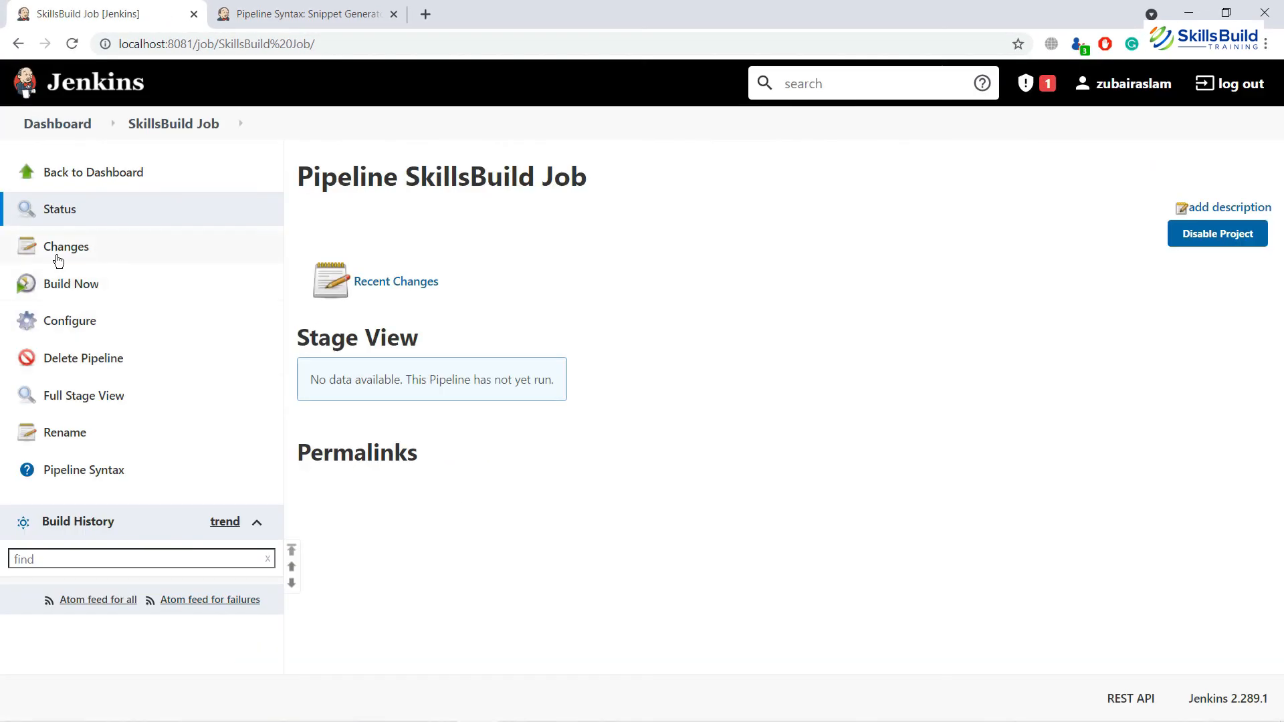
pyautogui.click(62, 285)
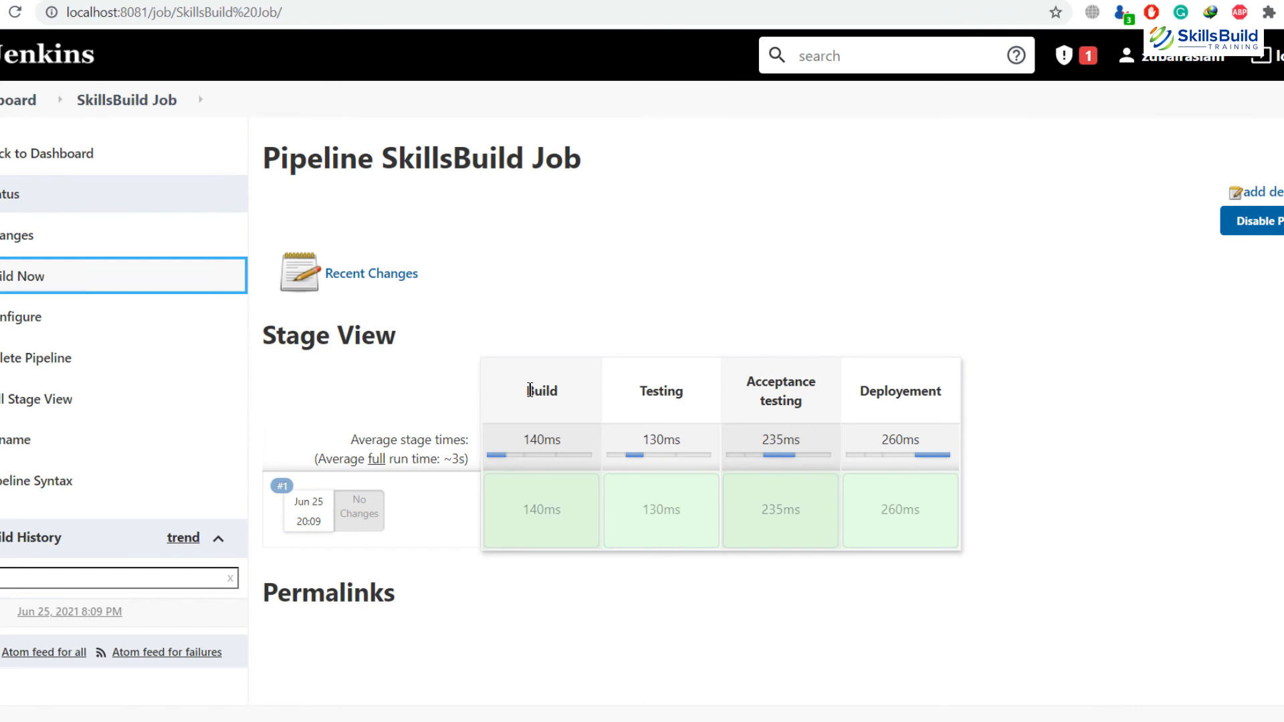
pyautogui.moveTo(546, 512)
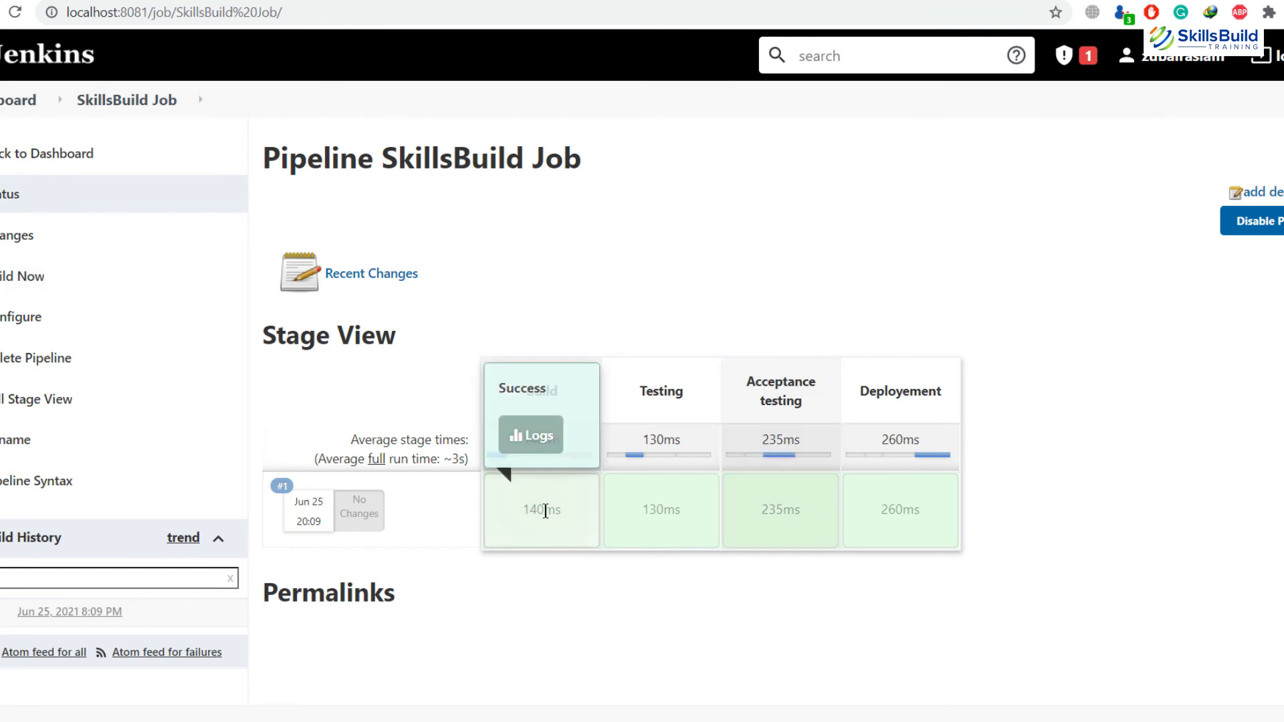
pyautogui.click(532, 440)
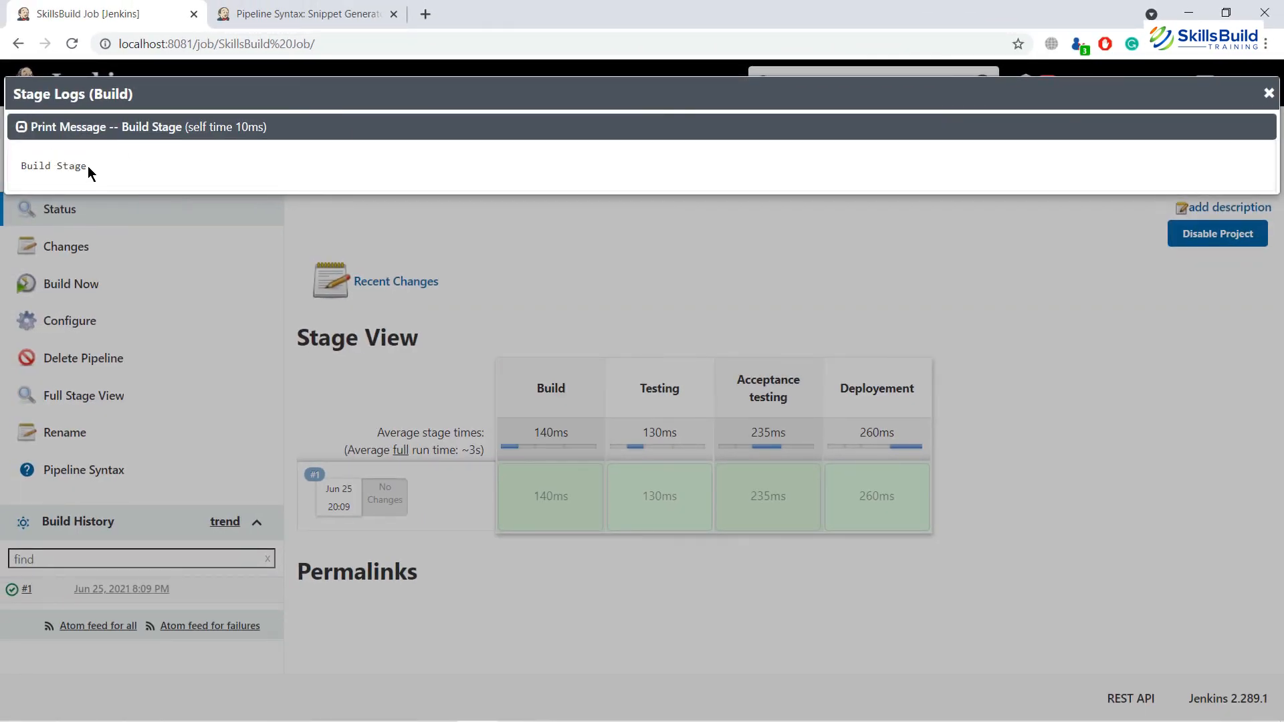
pyautogui.moveTo(87, 166); pyautogui.dragTo(11, 164)
pyautogui.click(11, 164)
pyautogui.click(1269, 93)
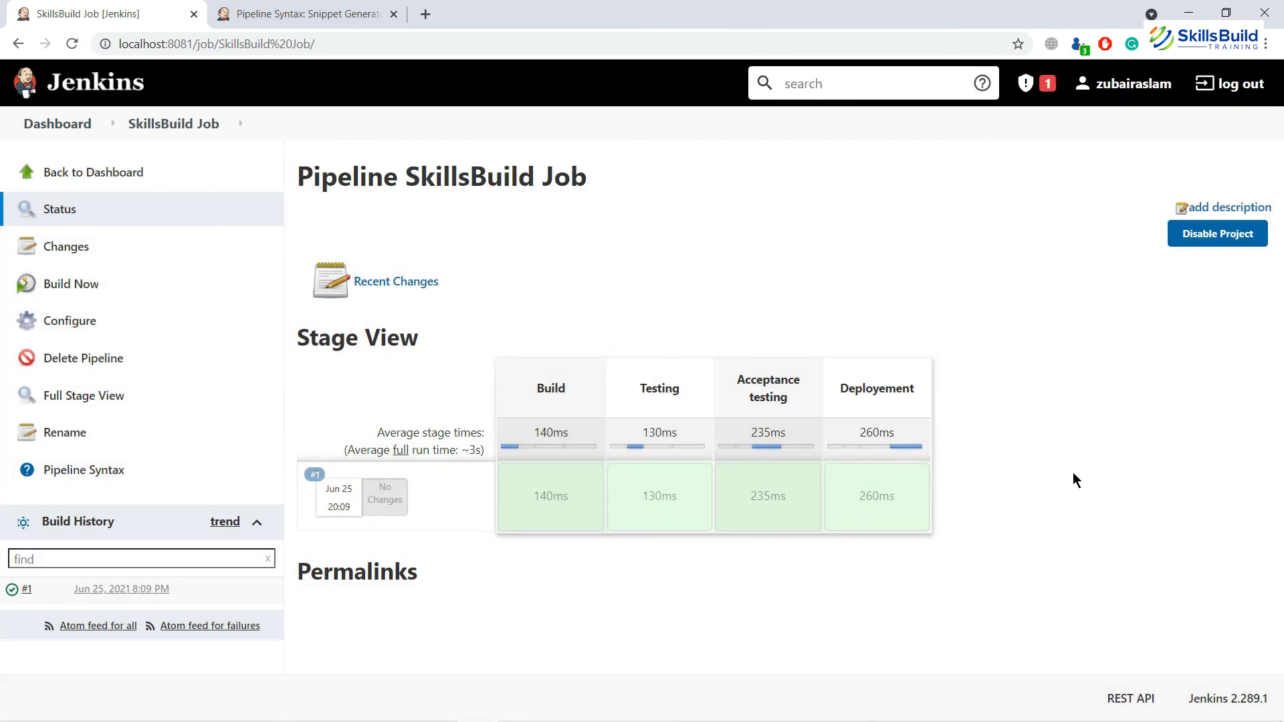
pyautogui.moveTo(874, 498)
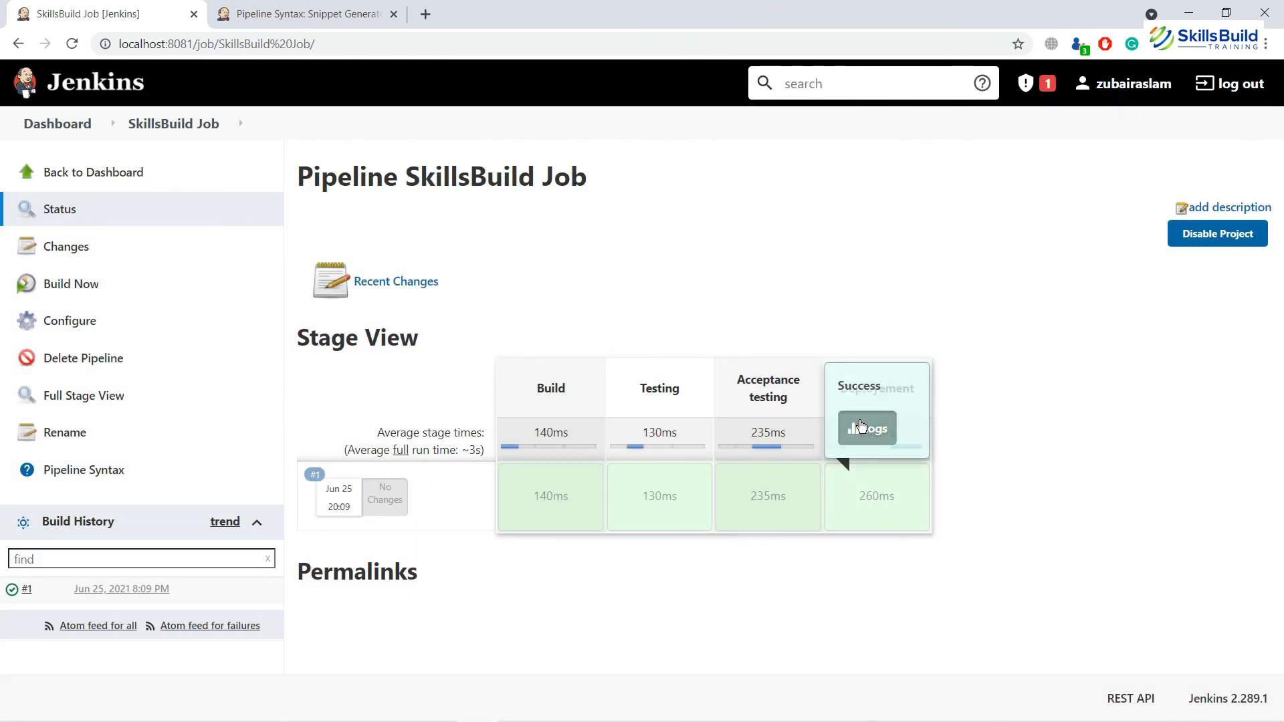
pyautogui.click(866, 428)
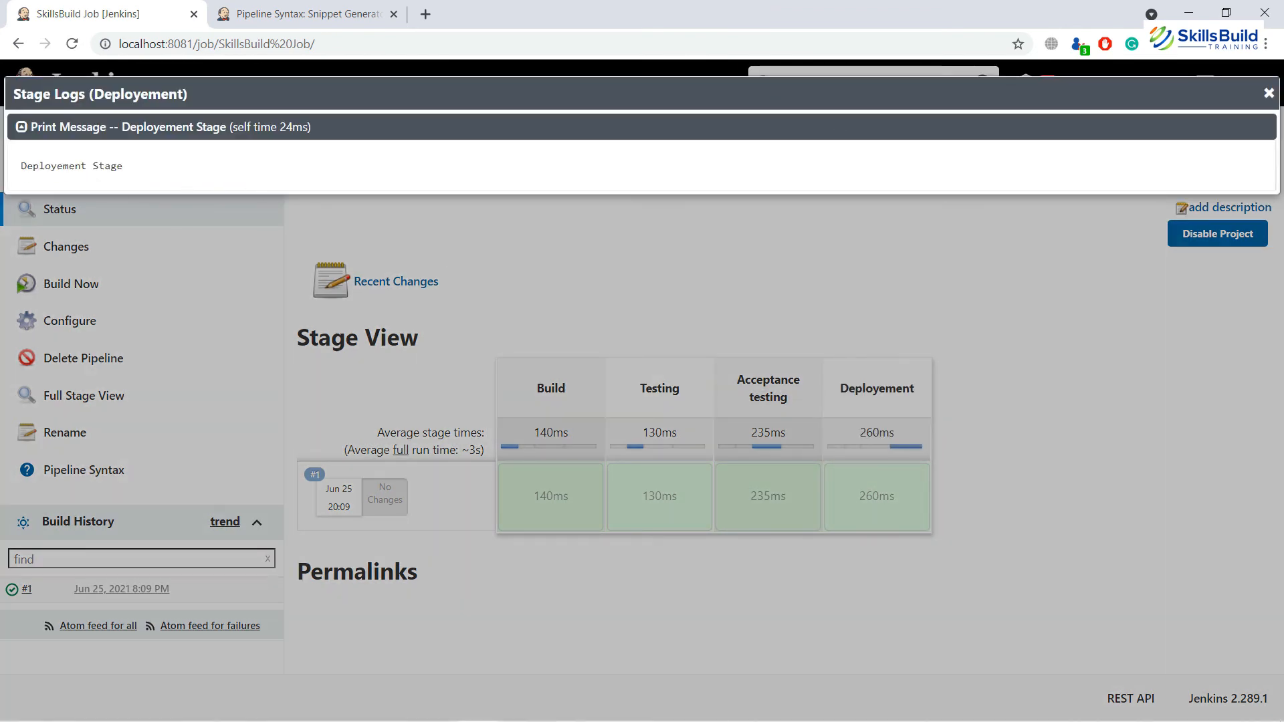
pyautogui.click(1269, 93)
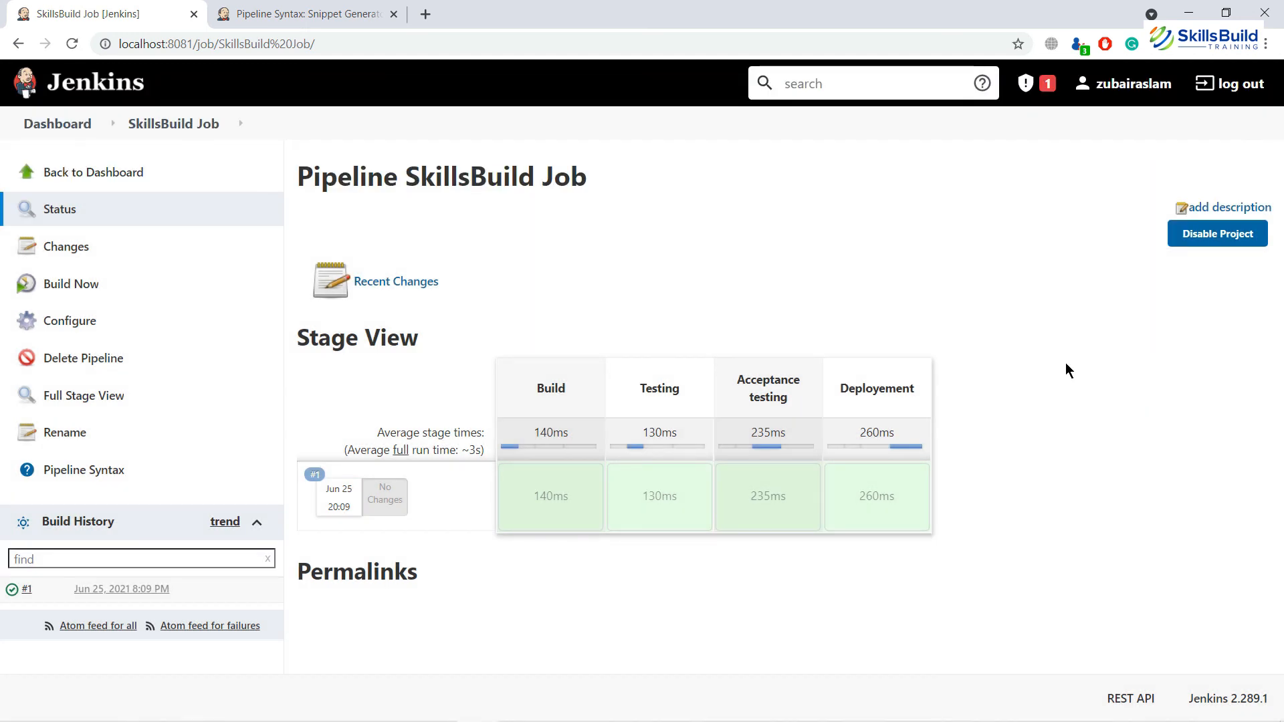
# Step: Delete the final closing brace on line 25 of the pipeline script
pyautogui.click(105, 326)
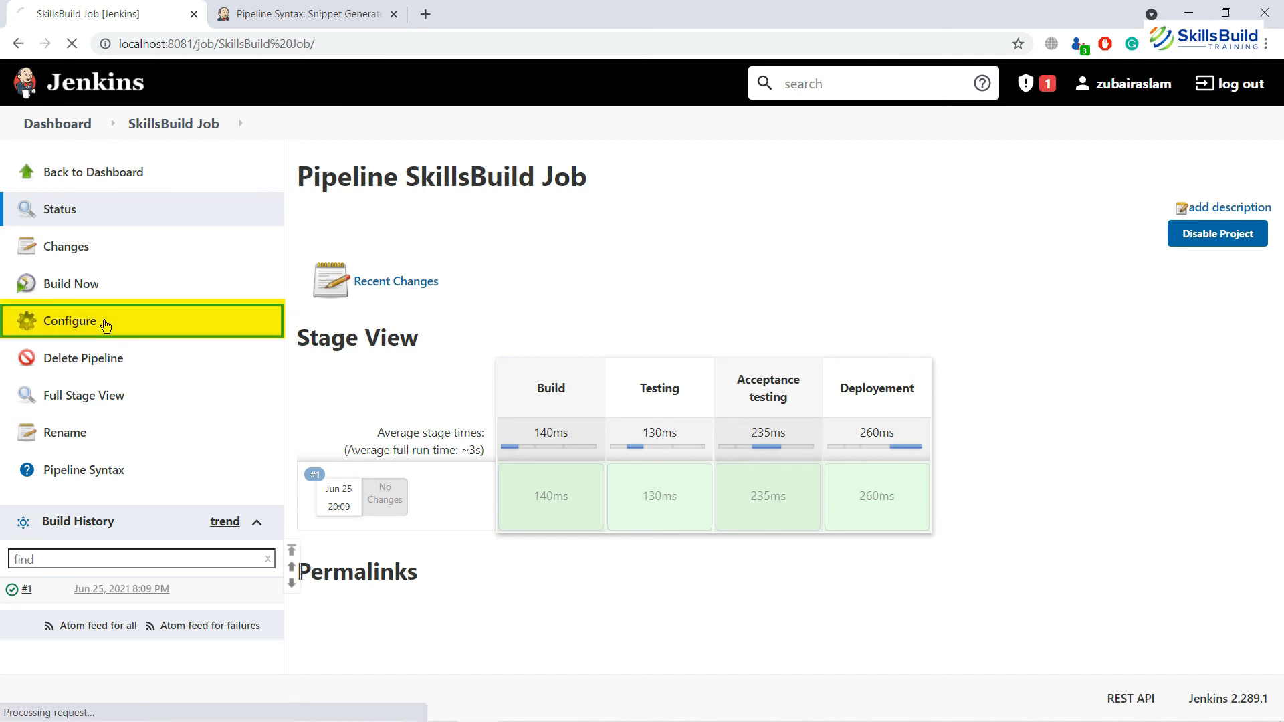
pyautogui.press('Down')
pyautogui.press('Down')
pyautogui.press('Down')
pyautogui.press('Down')
pyautogui.press('Down')
pyautogui.press('Down')
pyautogui.press('Down')
pyautogui.press('Down')
pyautogui.press('Down')
pyautogui.press('Down')
pyautogui.press('Down')
pyautogui.press('Down')
pyautogui.press('Down')
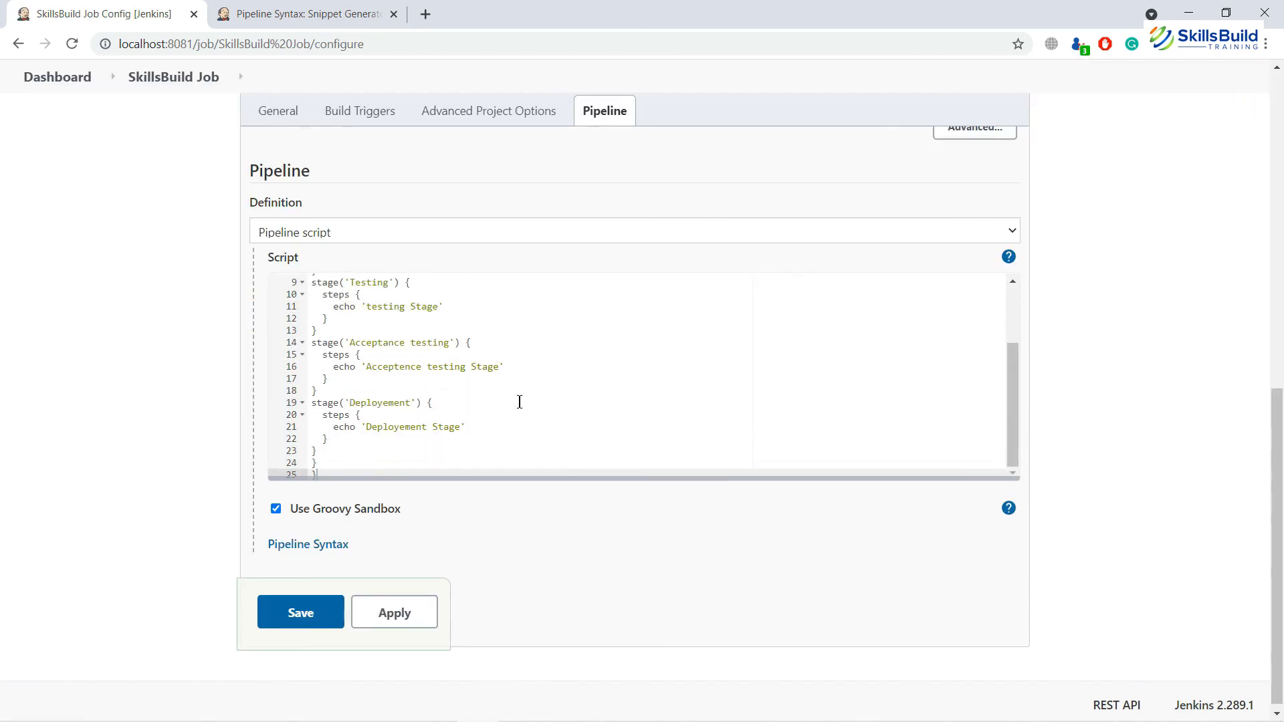
pyautogui.press('BackSpace')
# Step: Apply and save the edited script, then run build #2, which fails
pyautogui.click(405, 614)
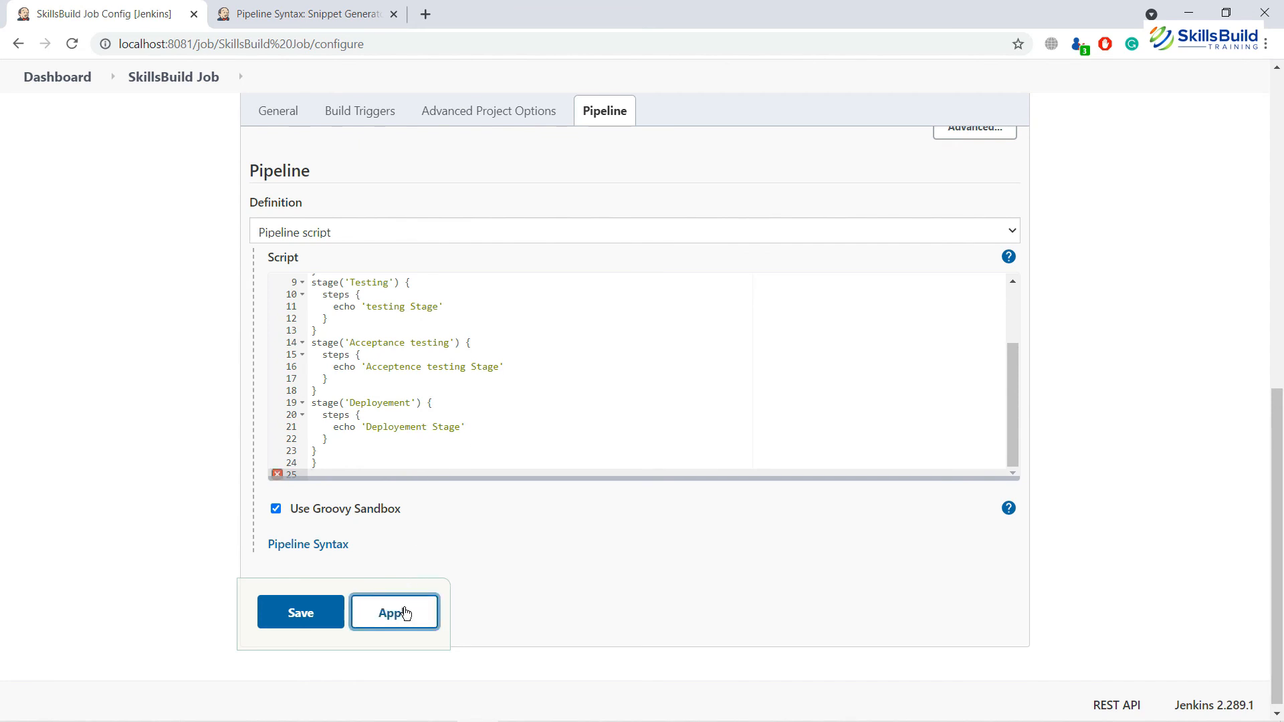
pyautogui.click(315, 610)
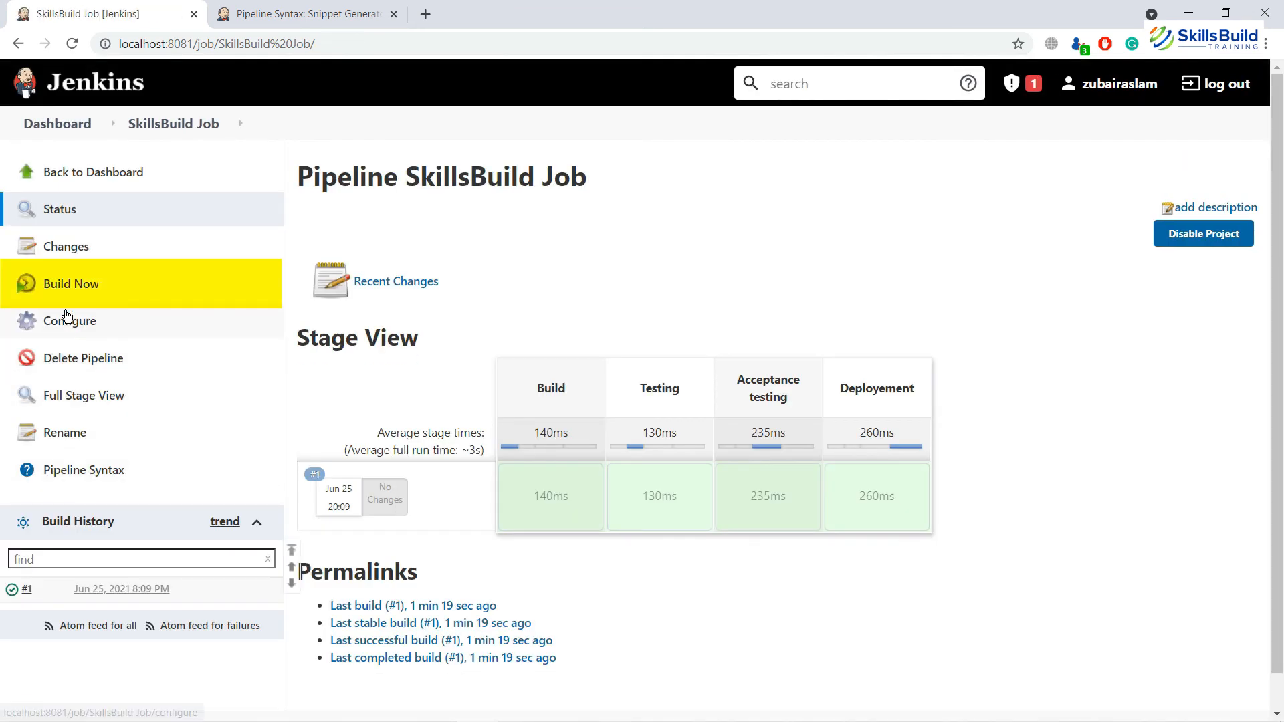
pyautogui.click(74, 287)
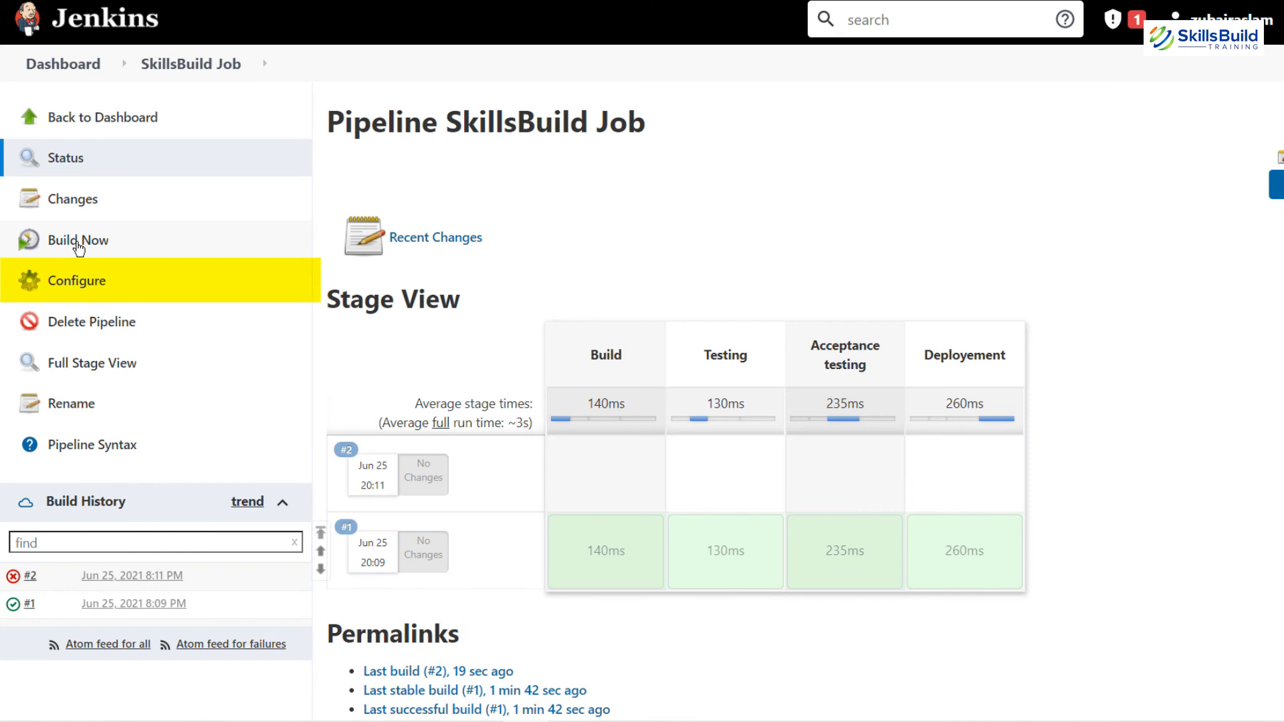
# Step: Put the final closing brace back on line 25 of the pipeline script
pyautogui.click(82, 290)
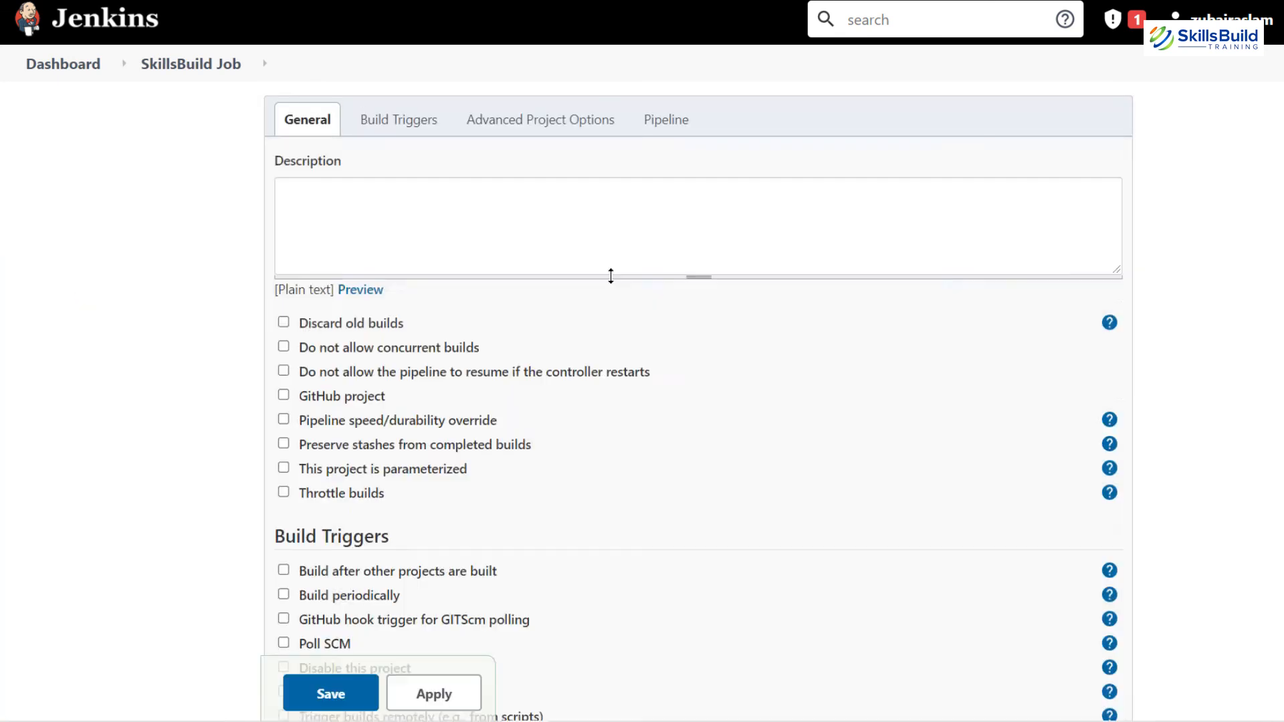
pyautogui.scroll(-10, 611, 275)
pyautogui.click(537, 367)
pyautogui.hotkey('ctrl', 'End')
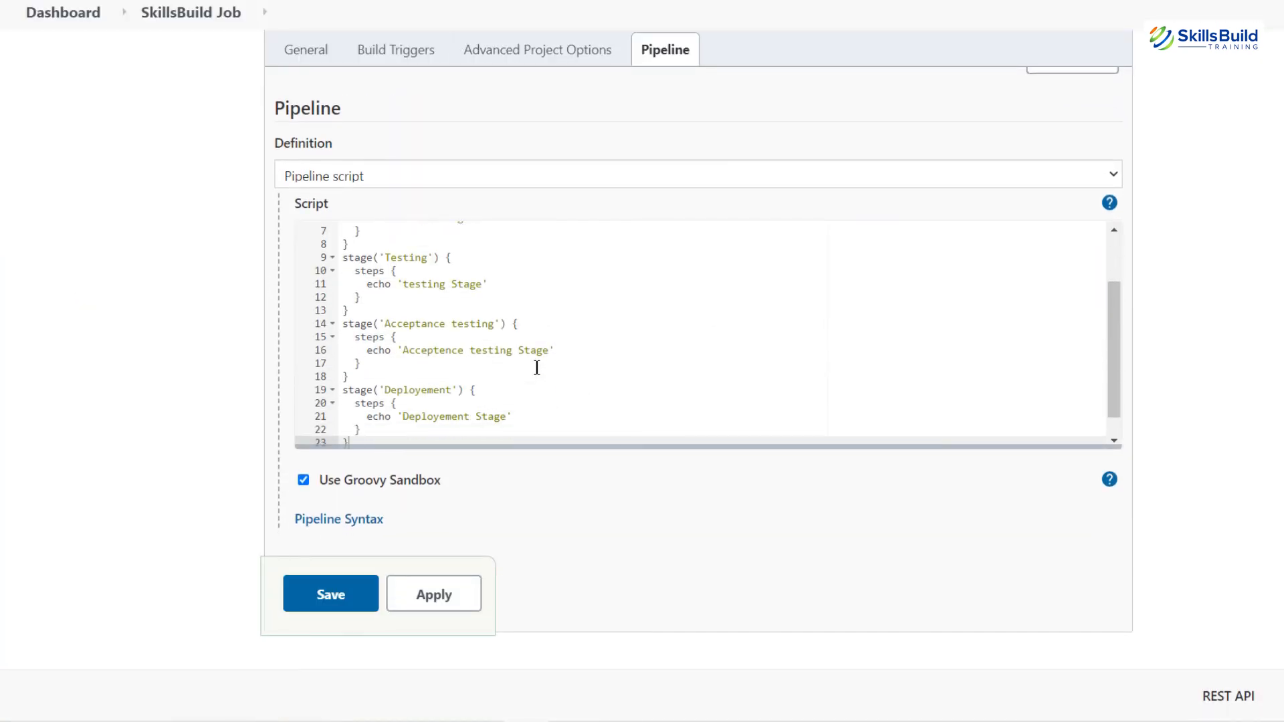
pyautogui.write('}')
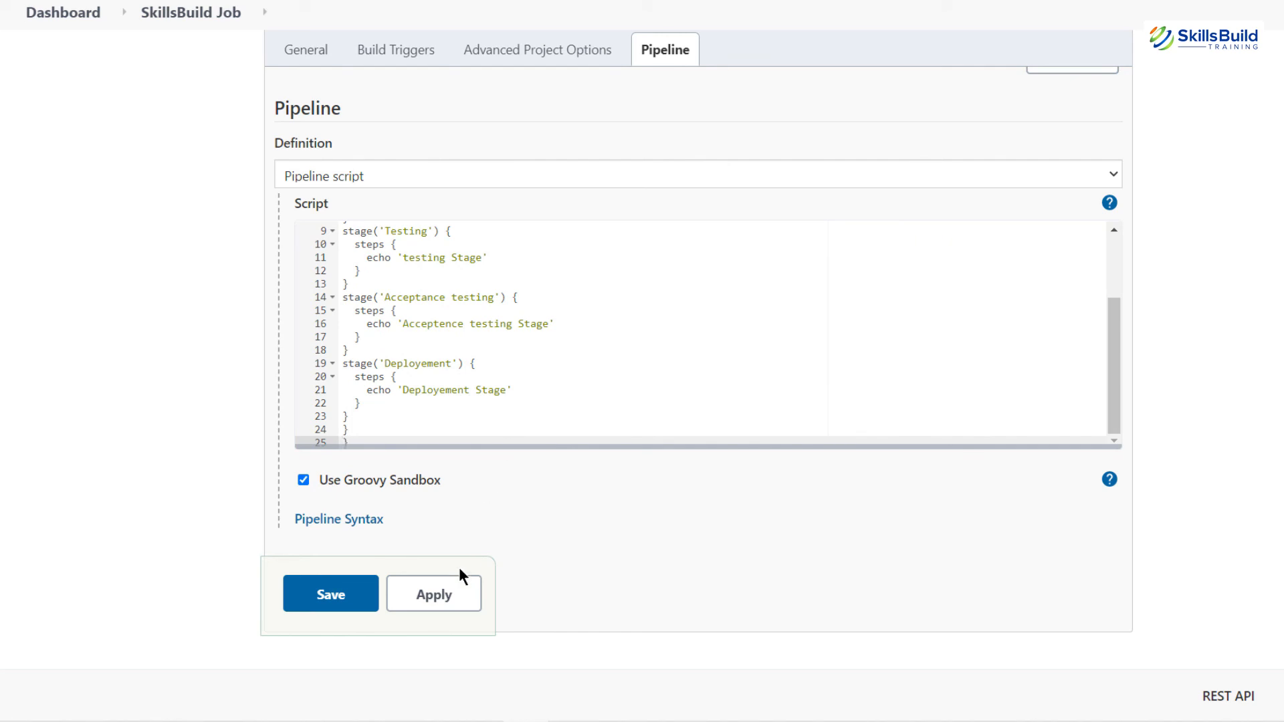
# Step: Apply and save the corrected script, then schedule a new build
pyautogui.click(447, 593)
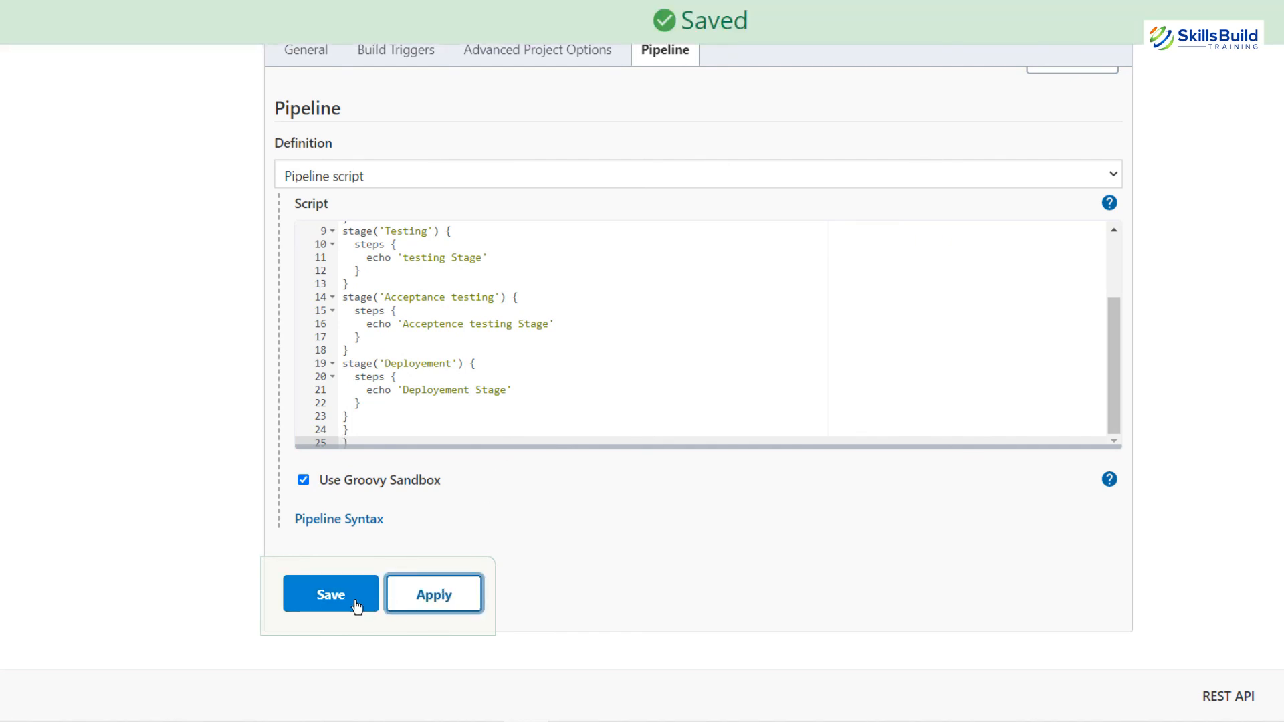
pyautogui.click(350, 444)
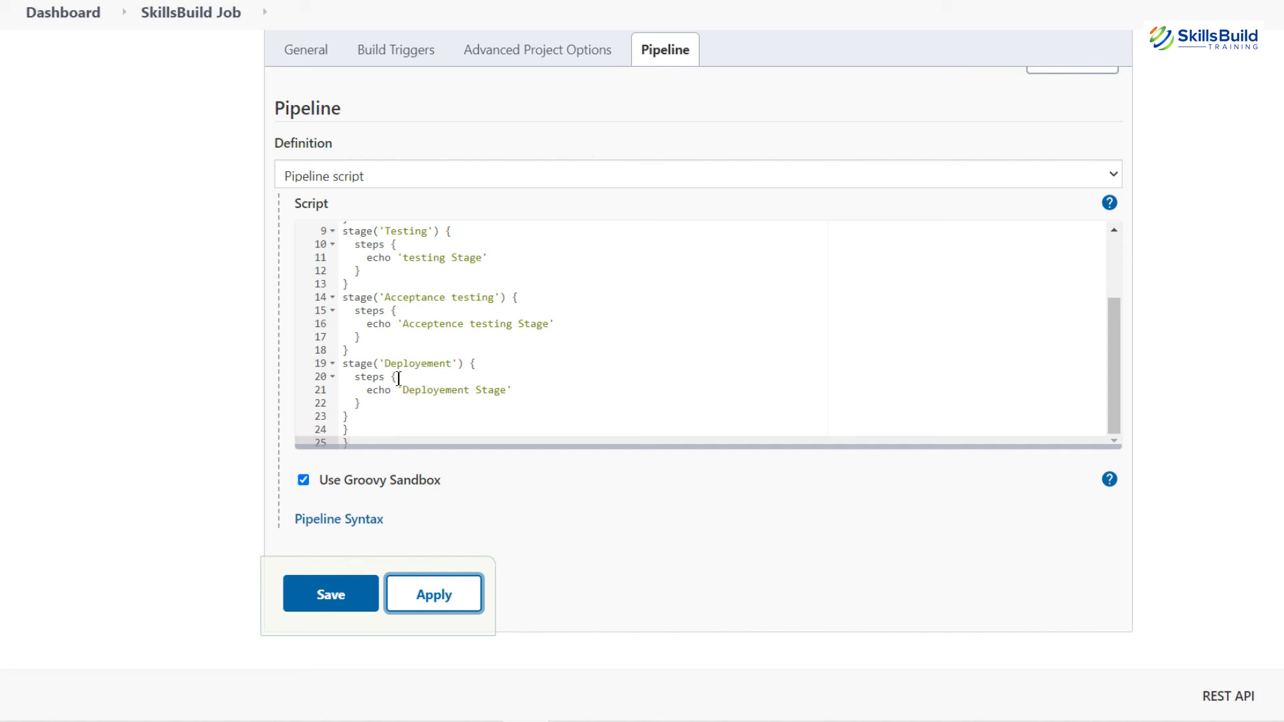
pyautogui.click(335, 596)
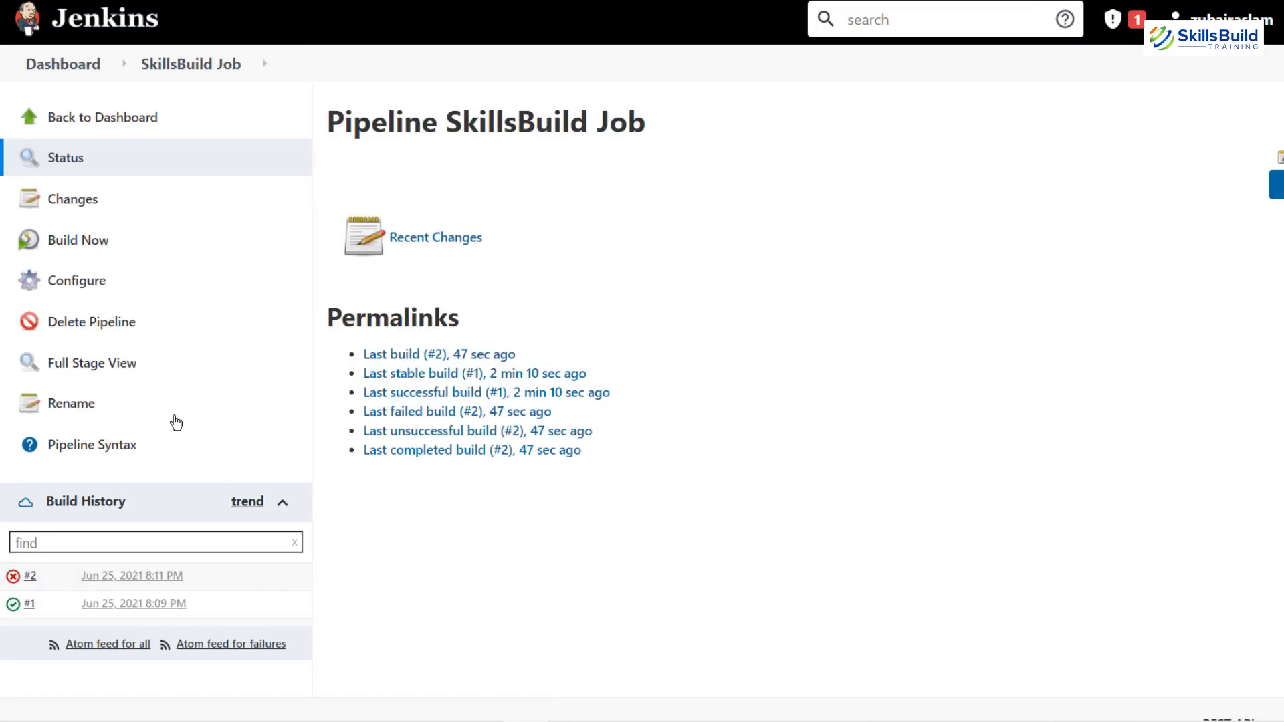
pyautogui.click(83, 242)
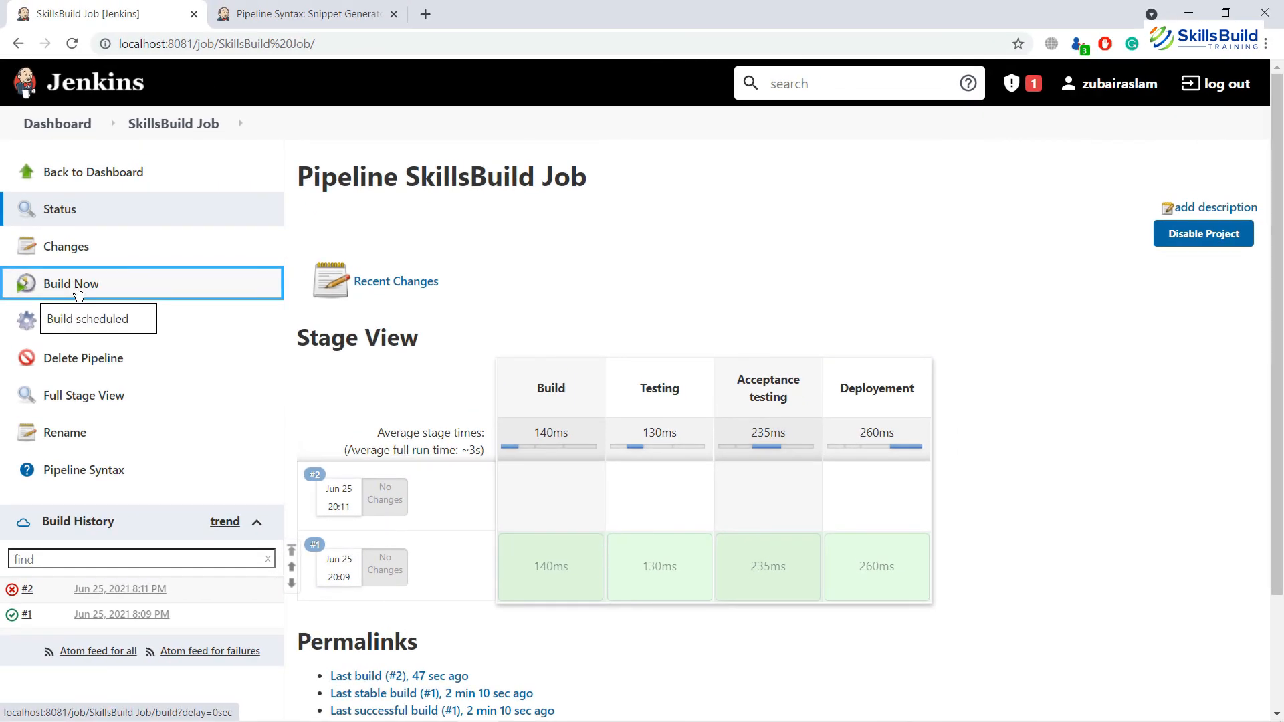